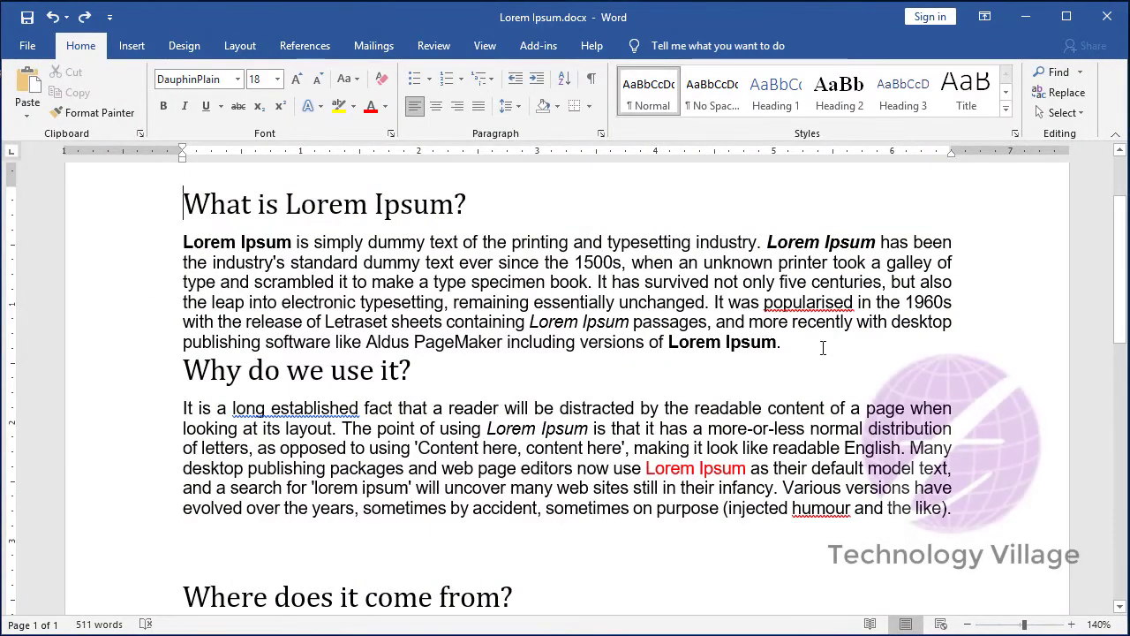
Look through the document and briefly select the bold 'Lorem Ipsum' opening the first paragraph.
scroll(497, 400, "down", 5)
scroll(497, 400, "down", 4)
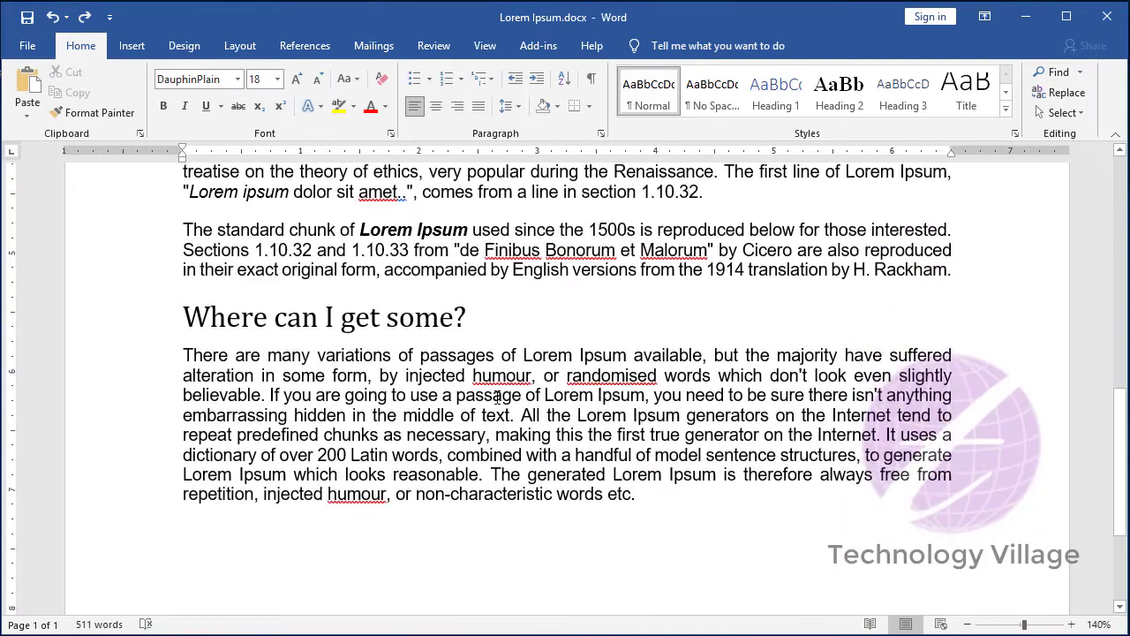
scroll(503, 393, "up", 9)
scroll(507, 385, "up", 2)
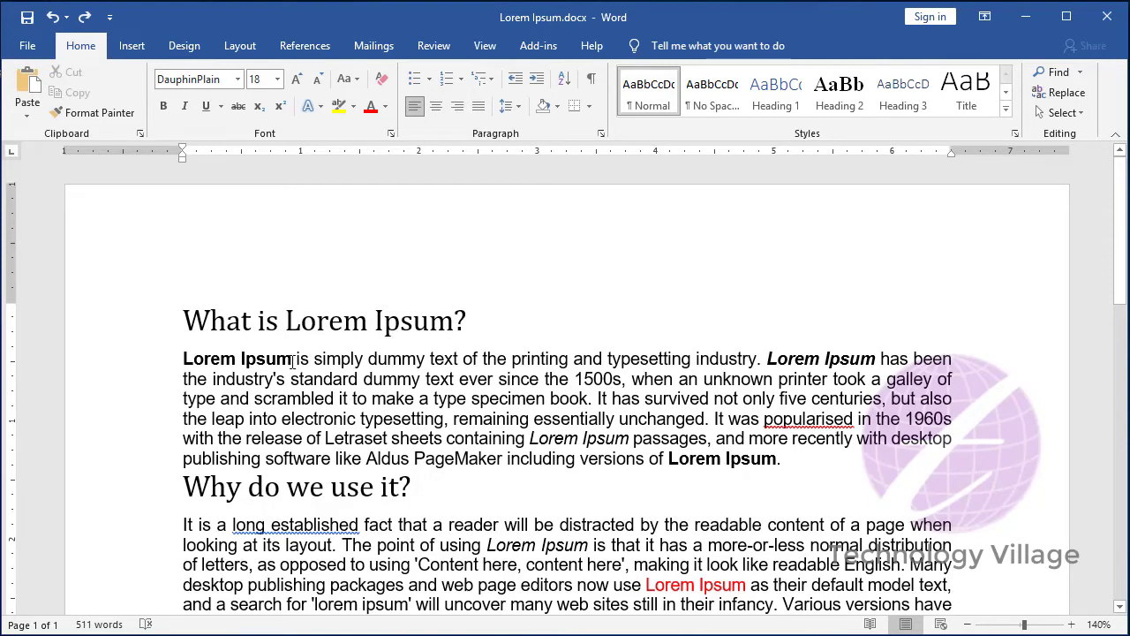
left_click_drag(292, 363, 183, 359)
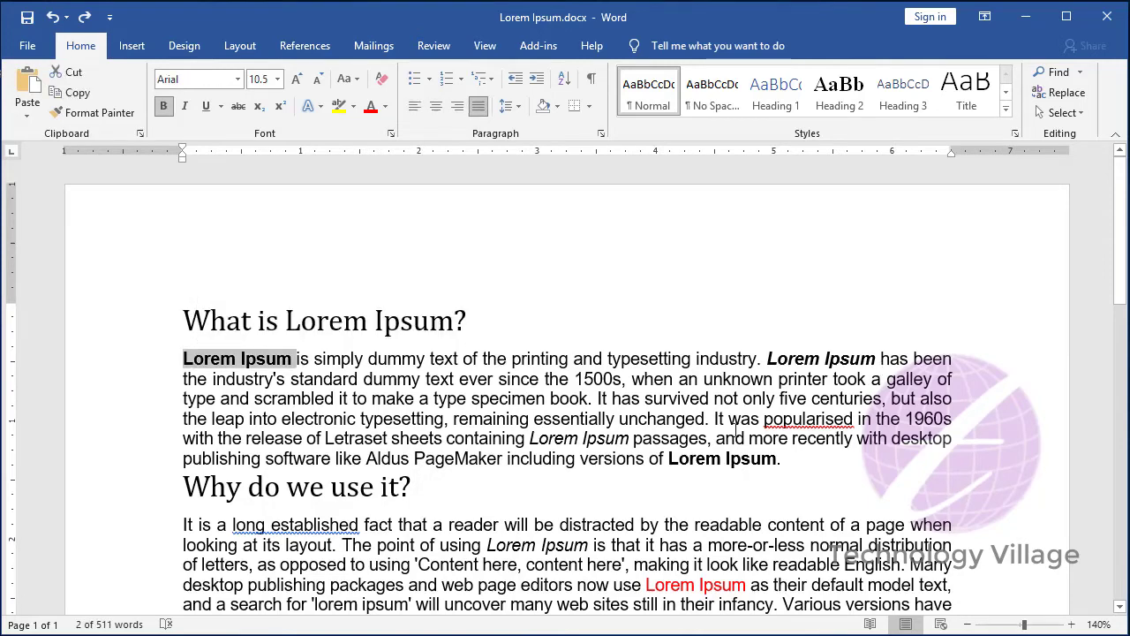
left_click(676, 403)
scroll(920, 384, "down", 2)
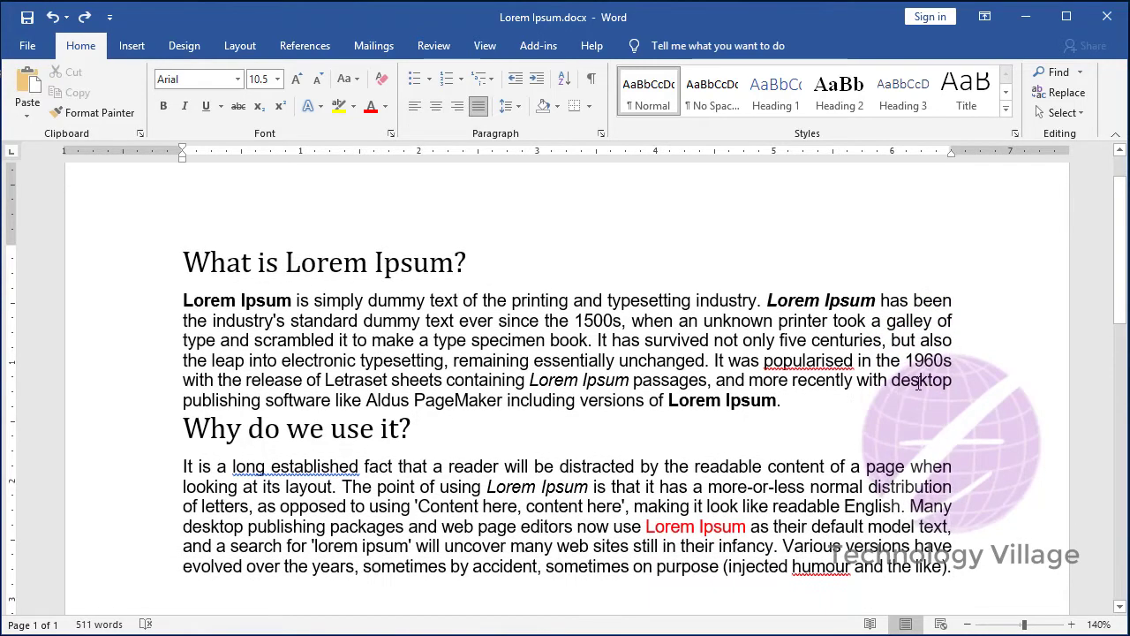
scroll(920, 384, "down", 2)
scroll(919, 384, "down", 2)
scroll(918, 383, "down", 2)
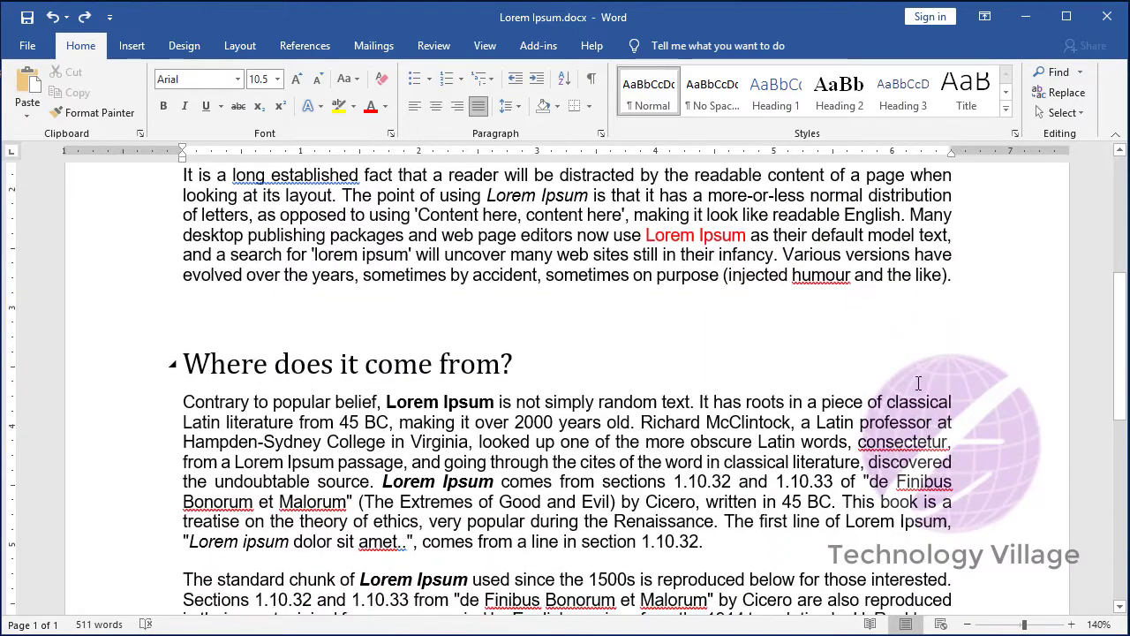
scroll(918, 383, "up", 6)
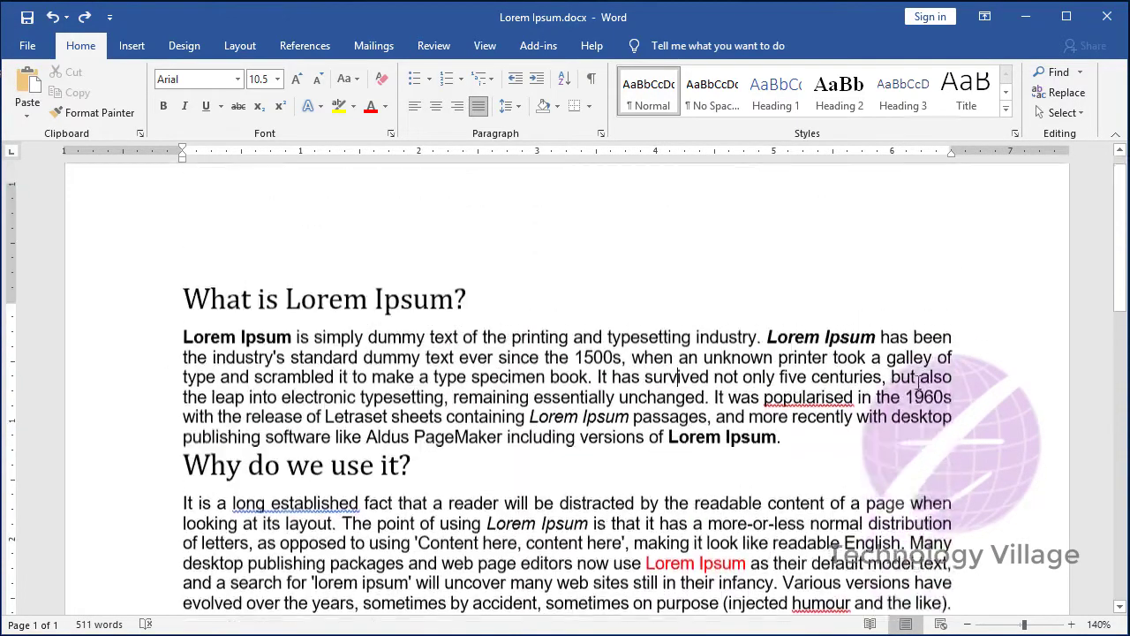
scroll(919, 383, "up", 2)
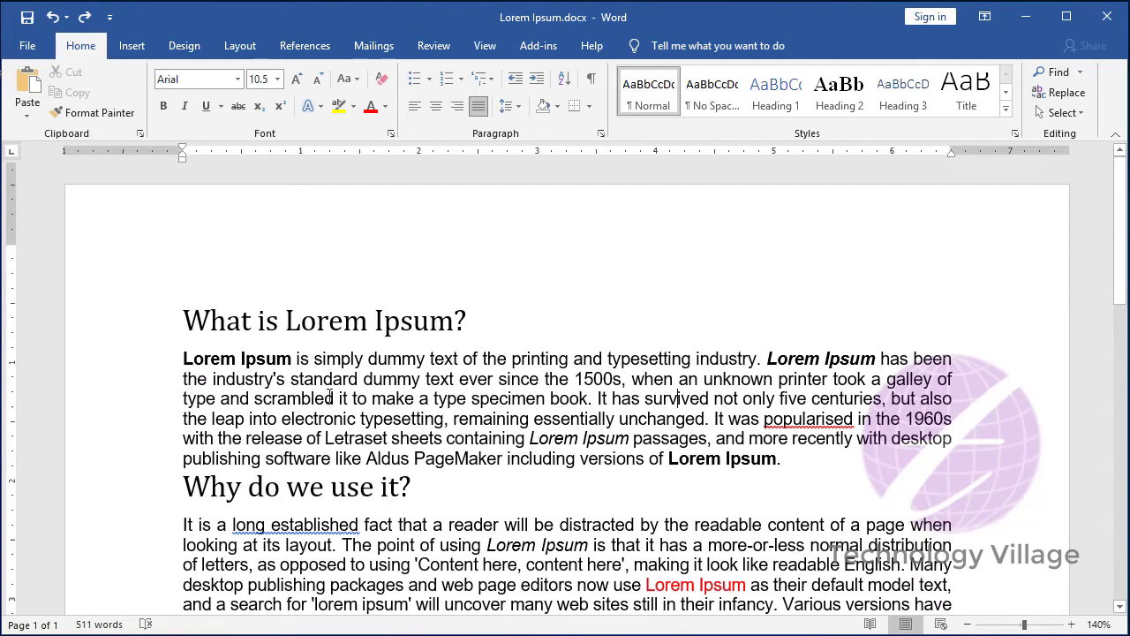
scroll(378, 376, "down", 3)
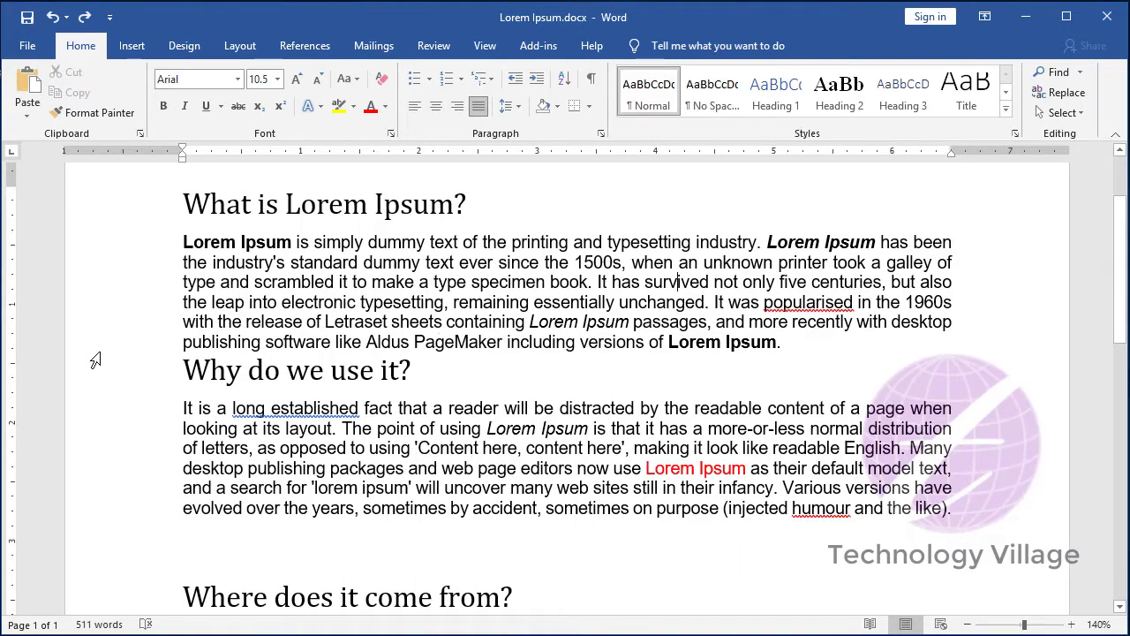
From the document start, search 'Lorem Ipsum' in Advanced Find and find the first-paragraph match.
key("ctrl+Home")
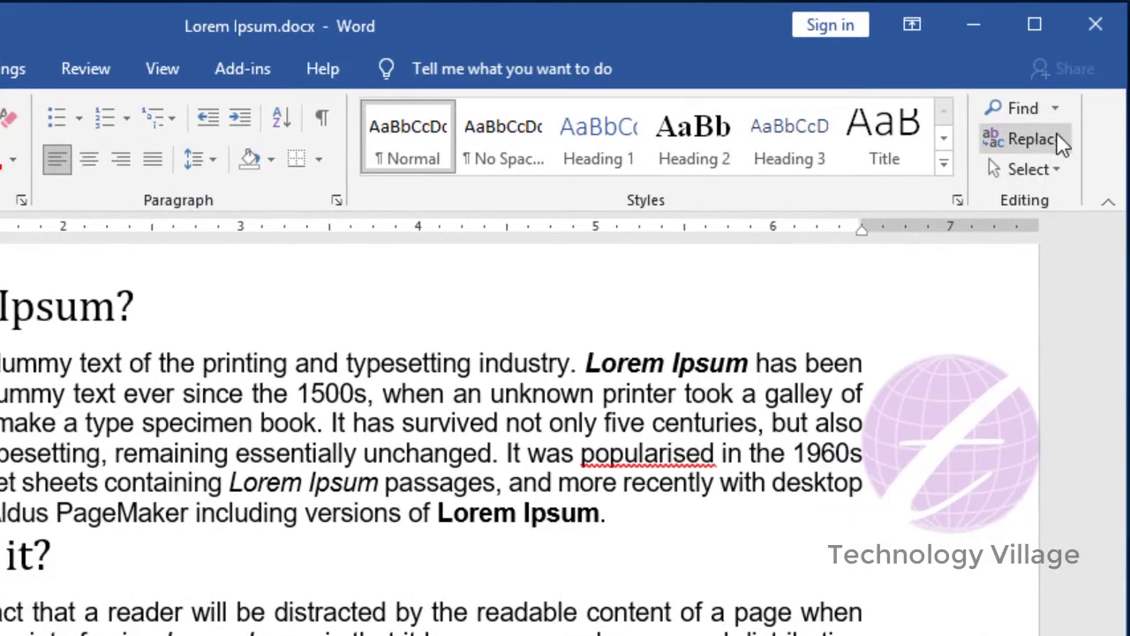
key("Down")
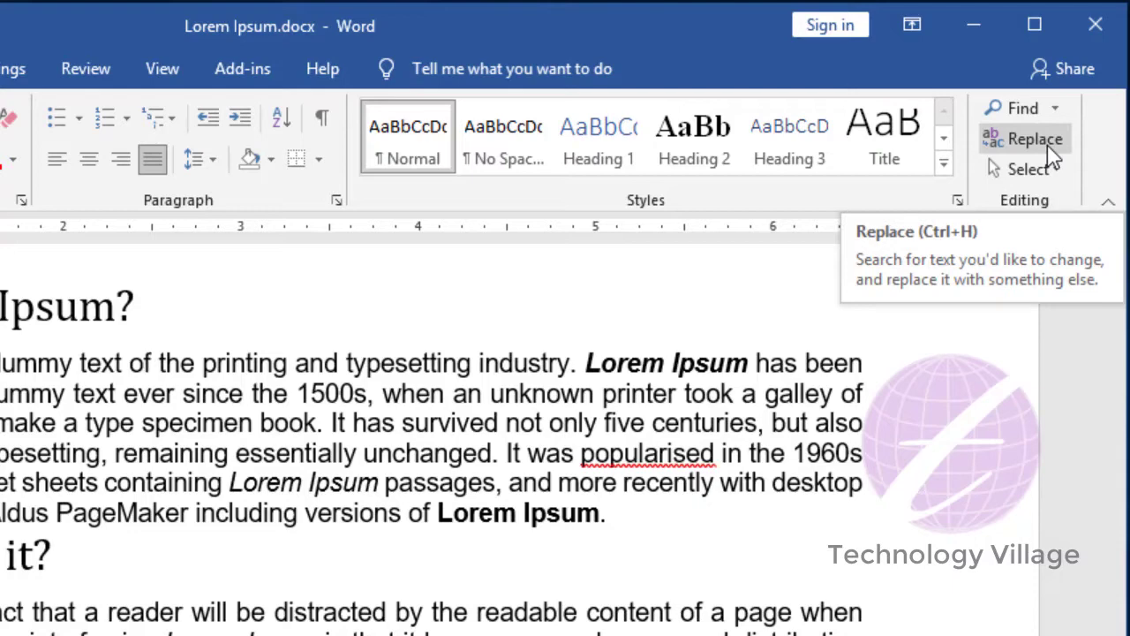
left_click(1055, 109)
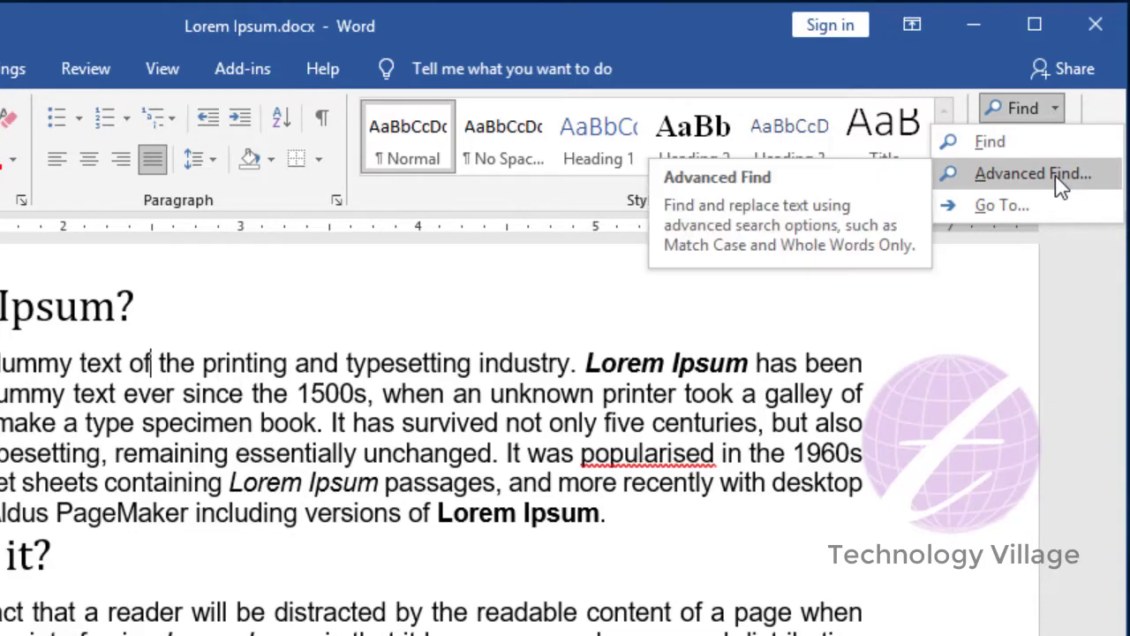
left_click(1060, 176)
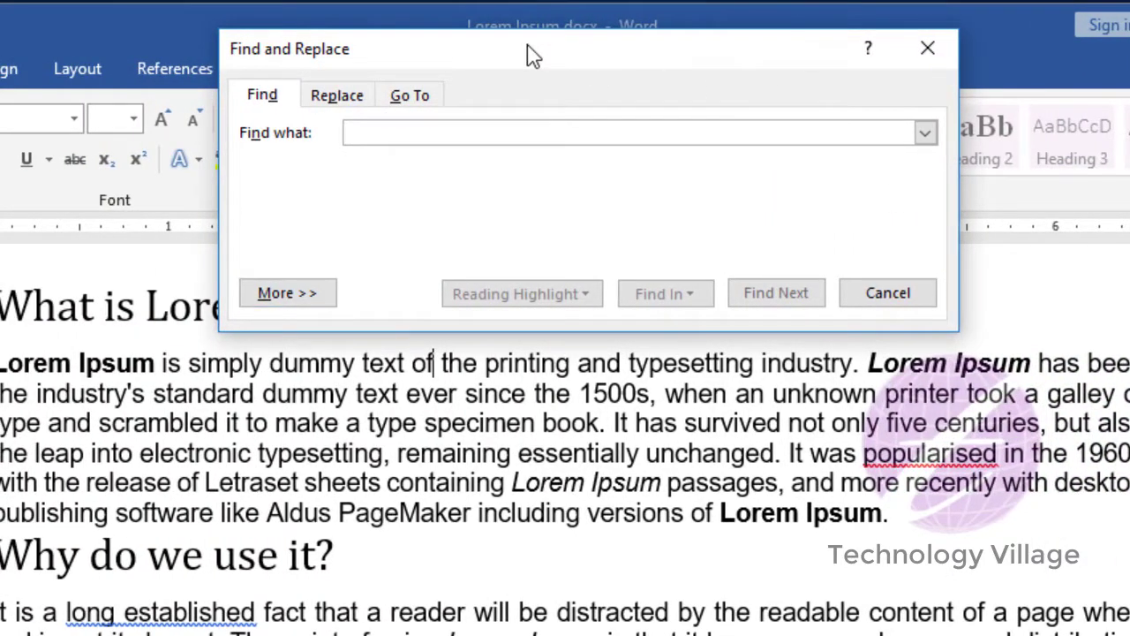
left_click_drag(530, 55, 507, 261)
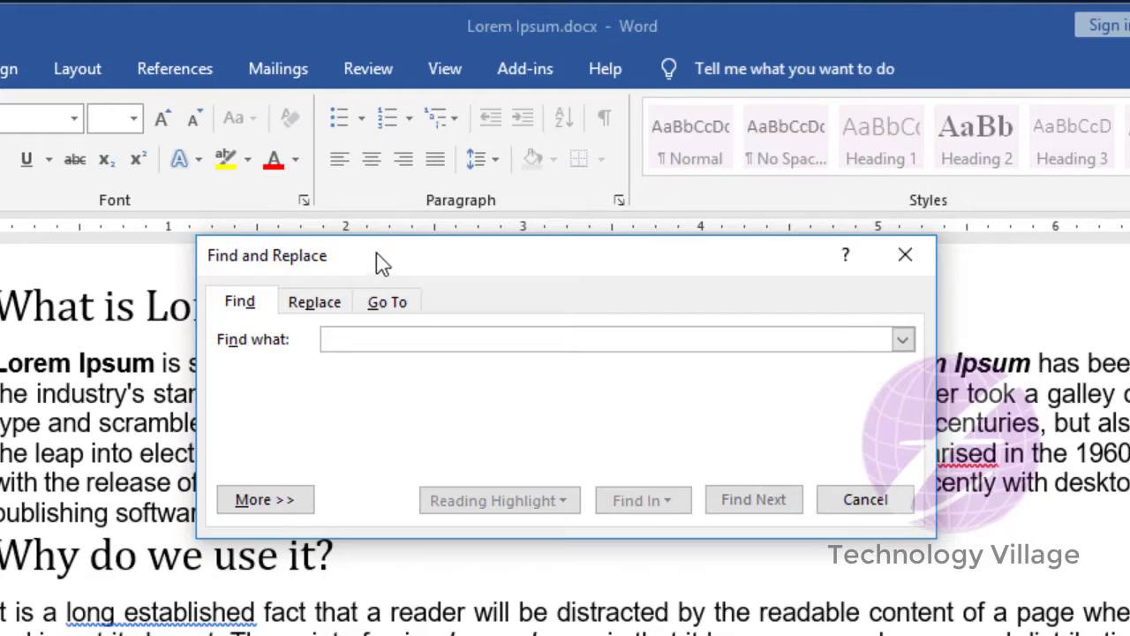
left_click_drag(377, 260, 452, 393)
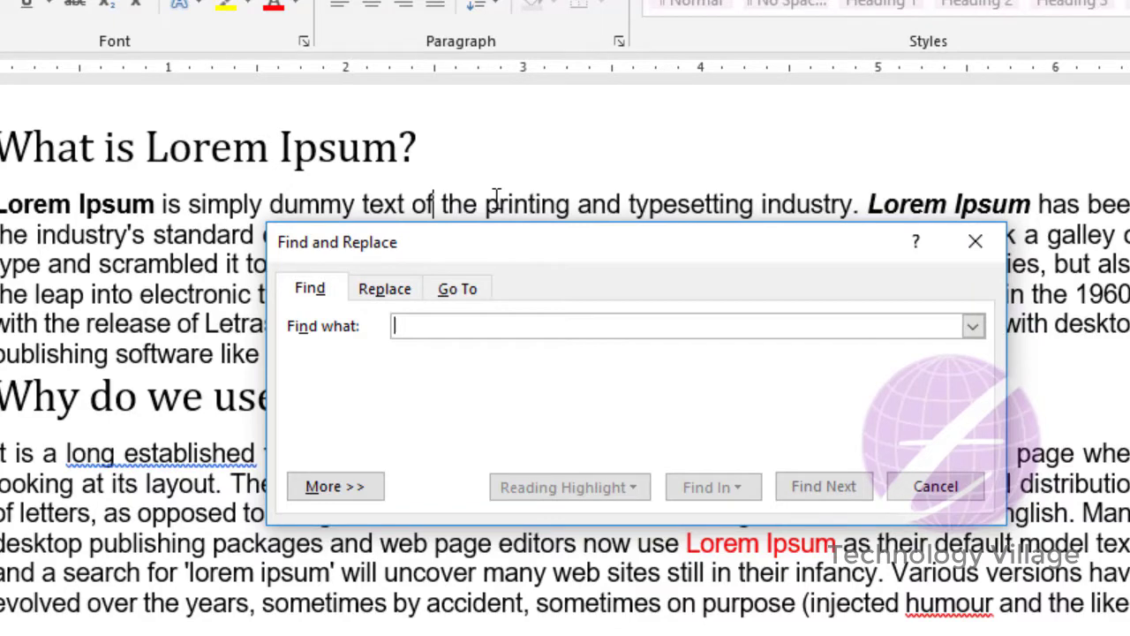
type("Lorem Ipsum")
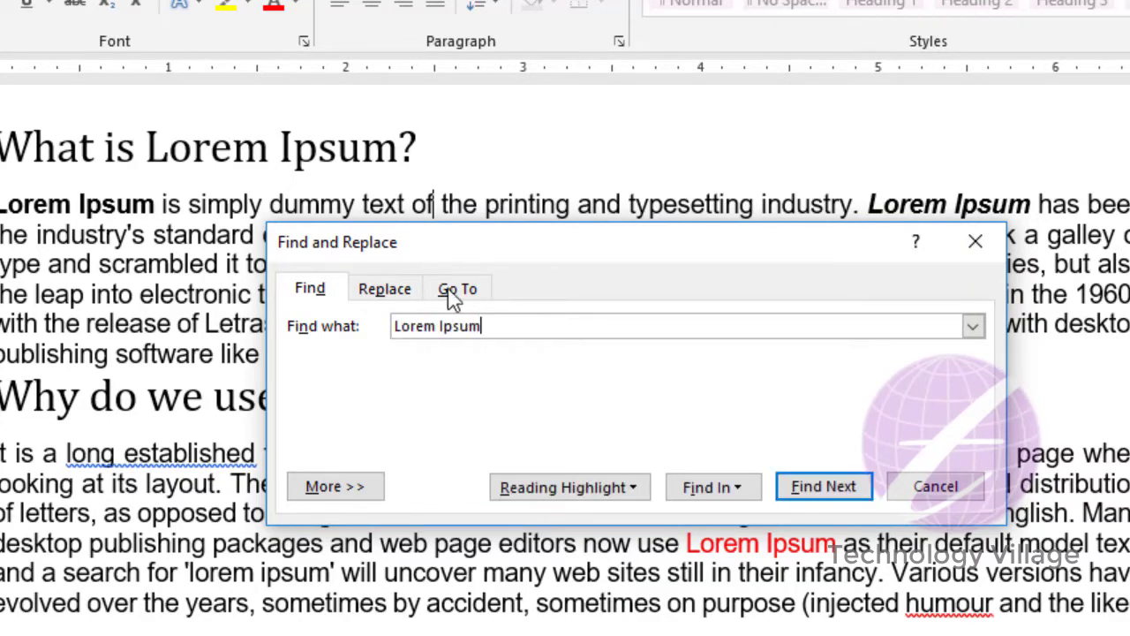
left_click(832, 492)
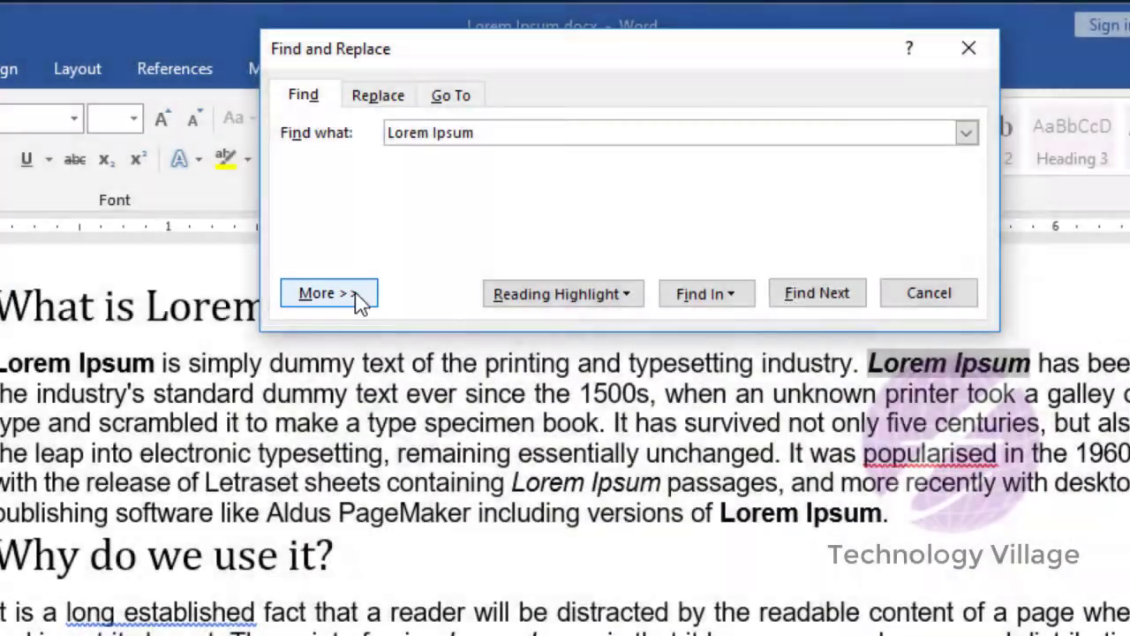
Expand the Find and Replace options and set the Search direction to All.
left_click(327, 293)
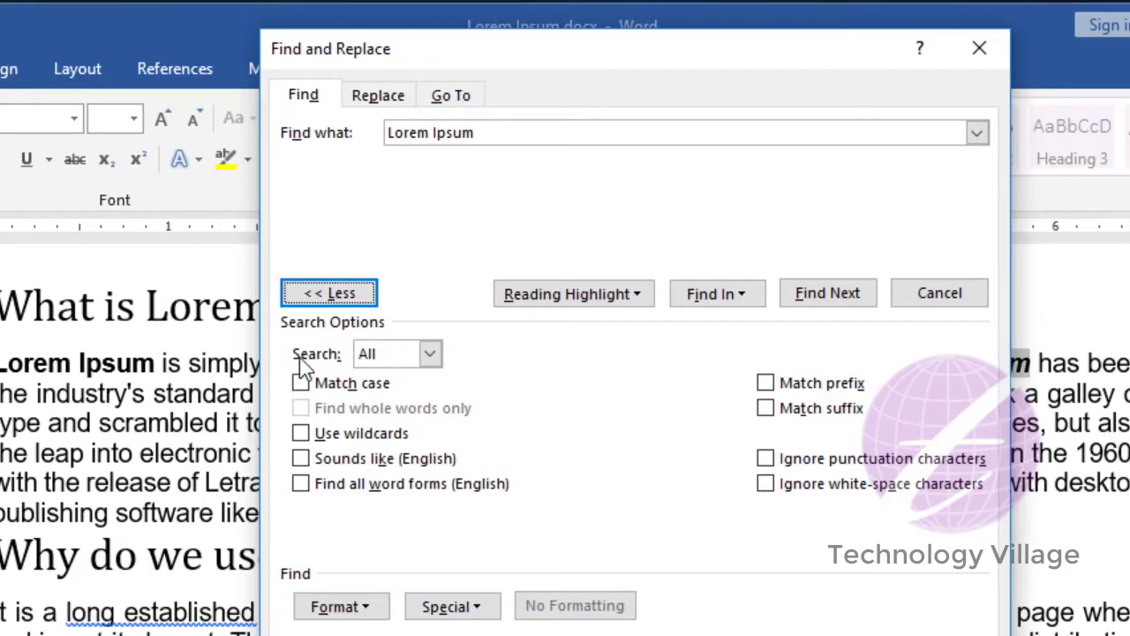
left_click(430, 354)
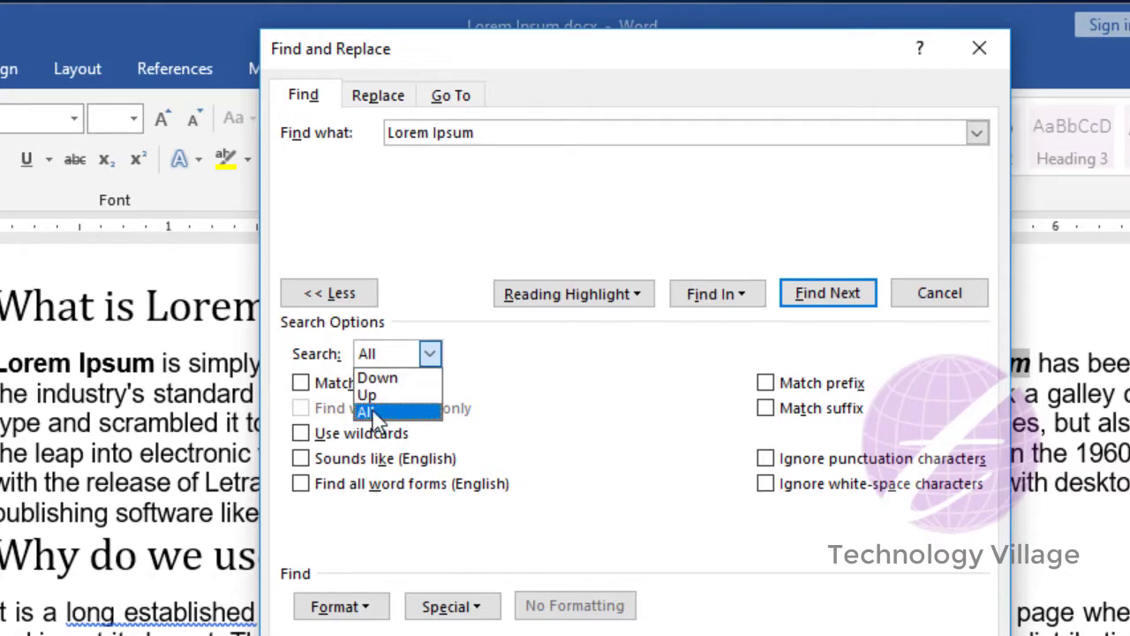
left_click(374, 412)
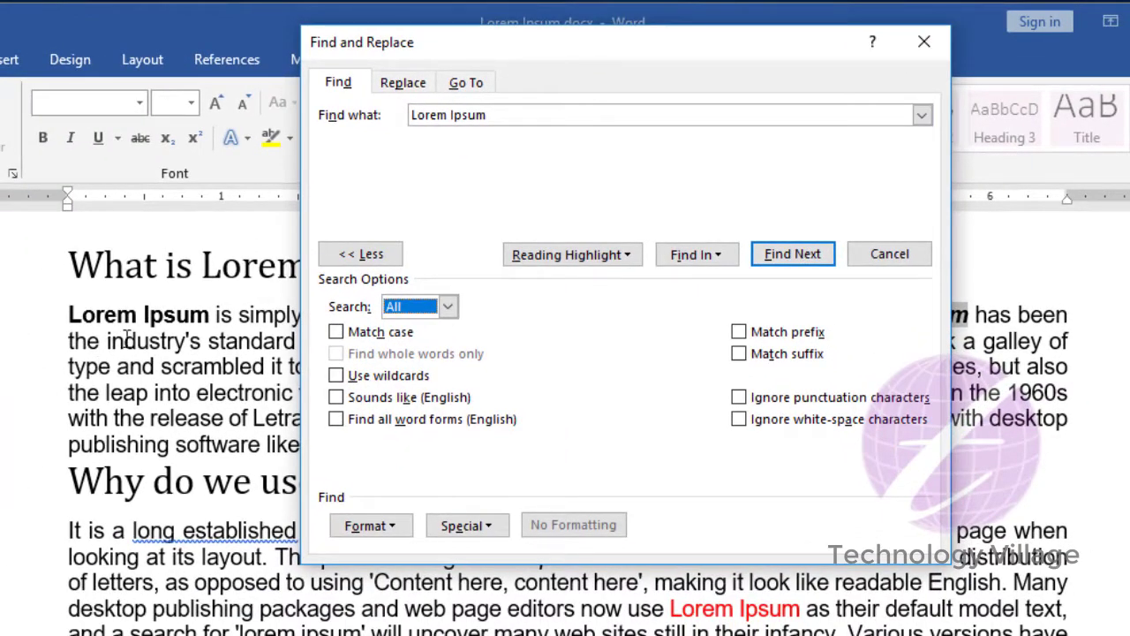
Add a Bold font-style format restriction to the 'Lorem Ipsum' search.
left_click(76, 255)
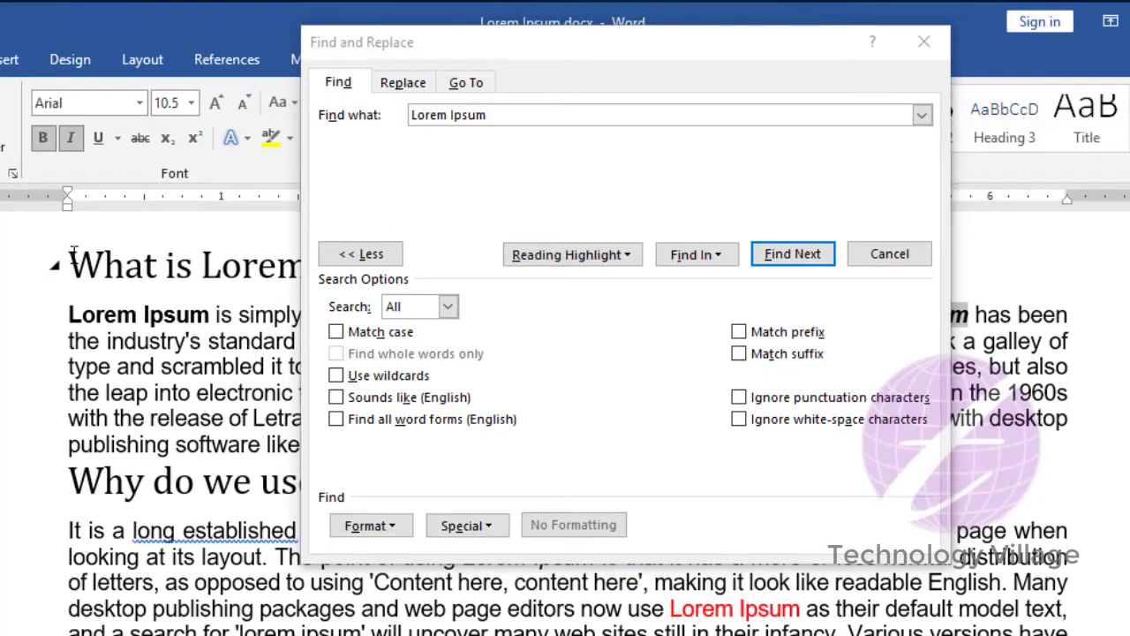
left_click(74, 256)
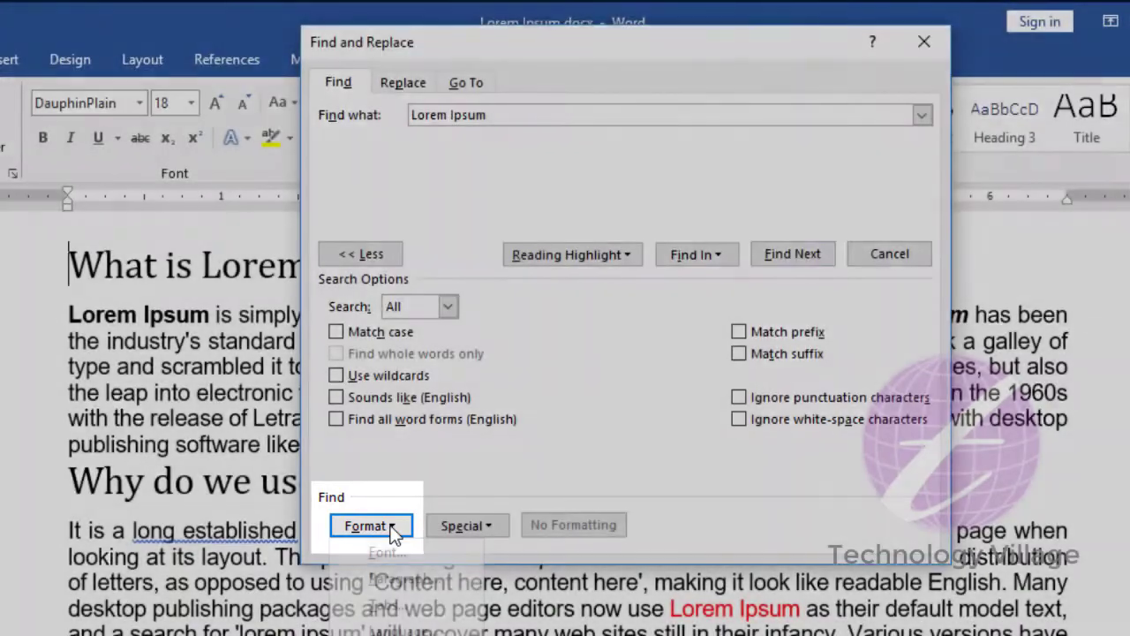
left_click(392, 530)
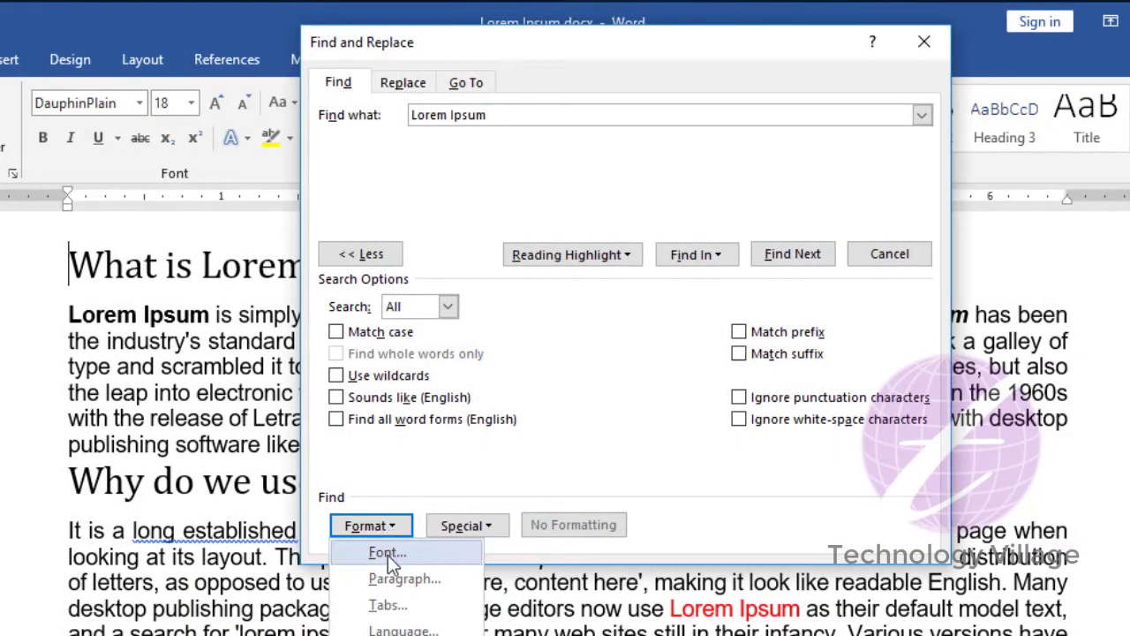
left_click(388, 552)
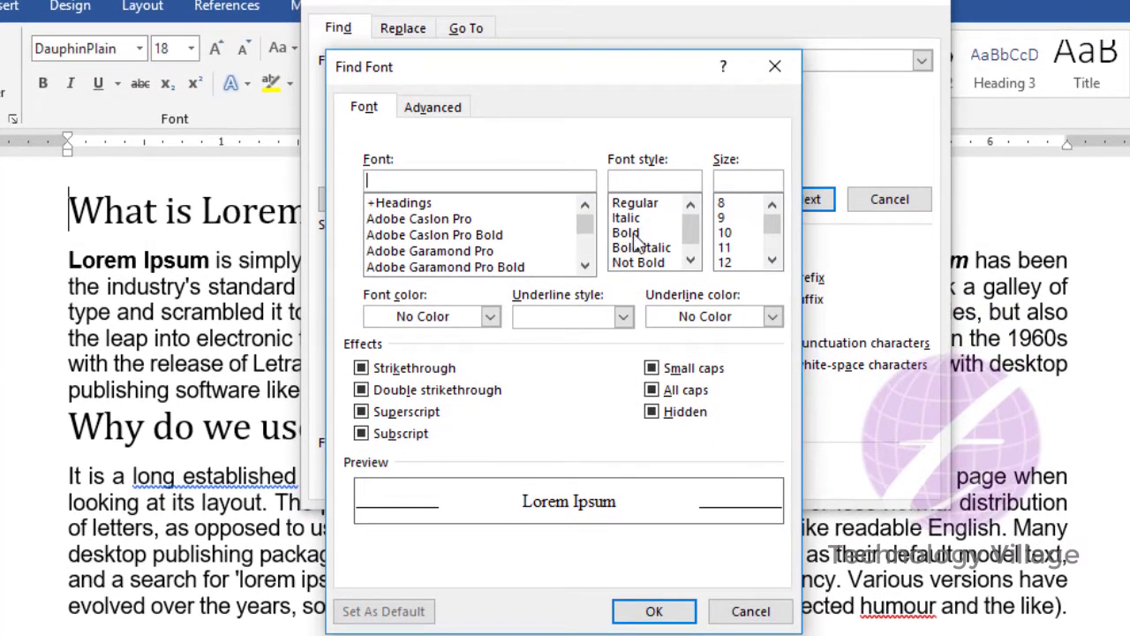
left_click(632, 234)
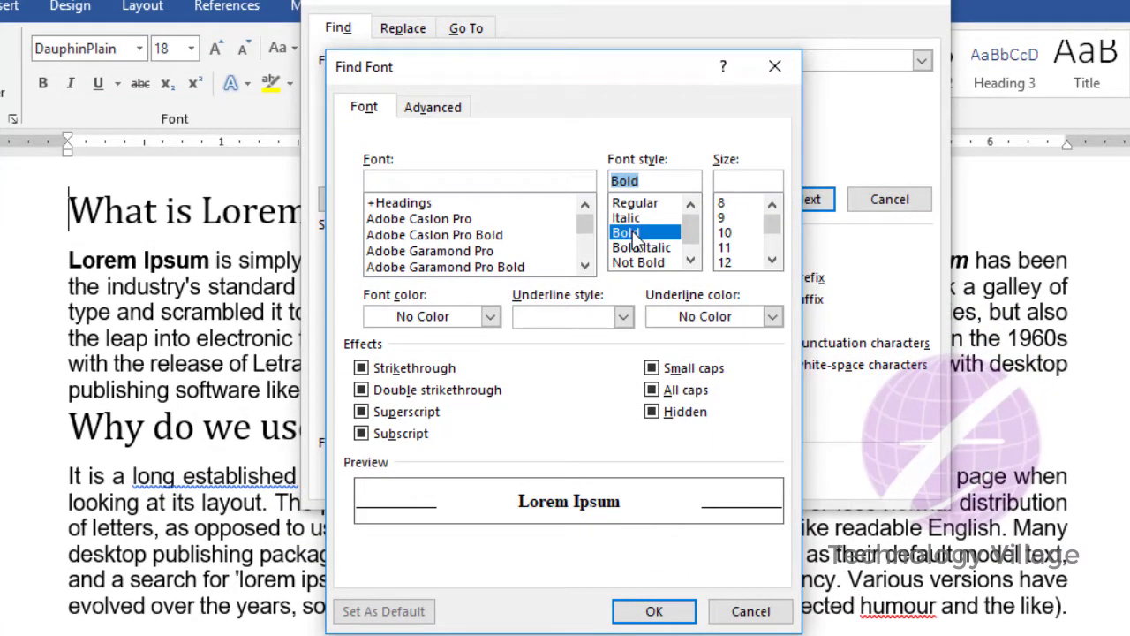
left_click(664, 611)
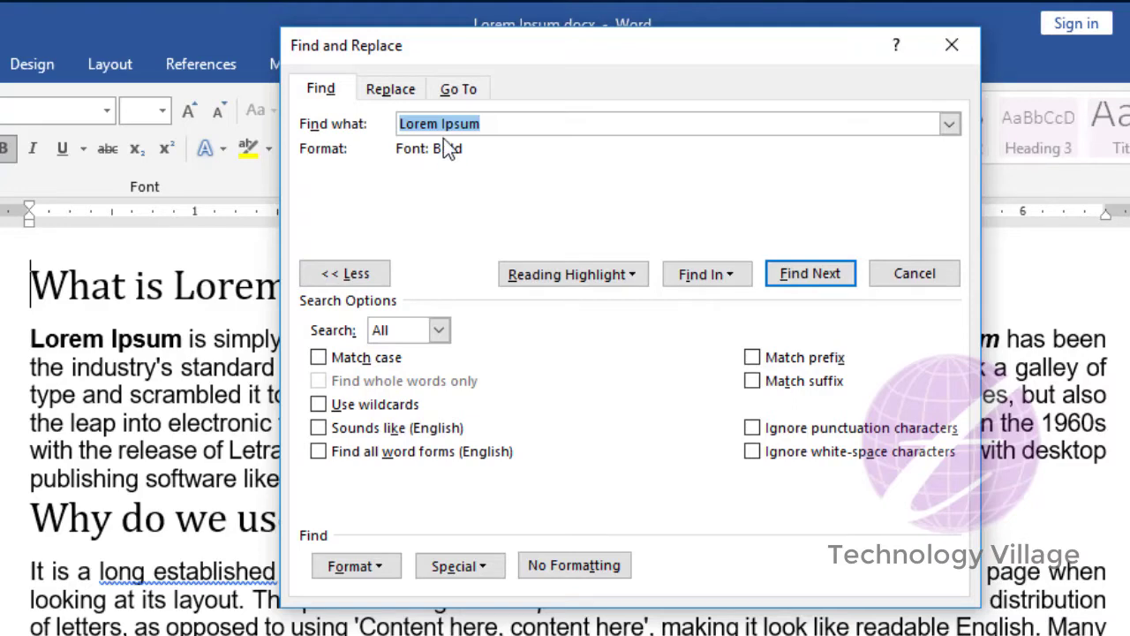
Step through three bold 'Lorem Ipsum' matches, then close the search window.
left_click(783, 272)
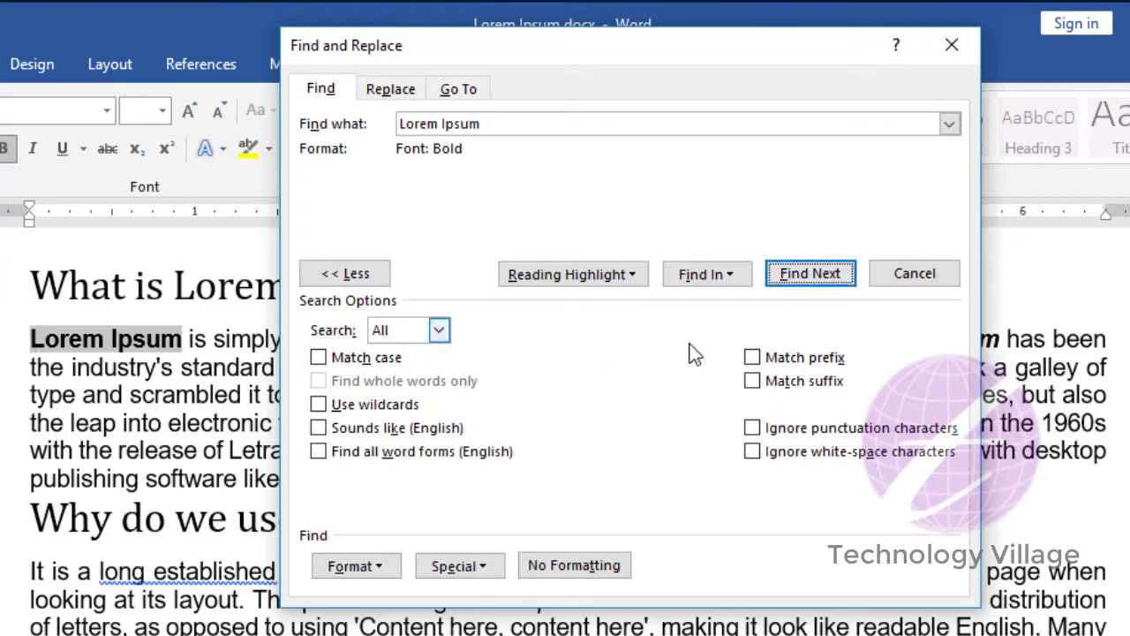
left_click(806, 269)
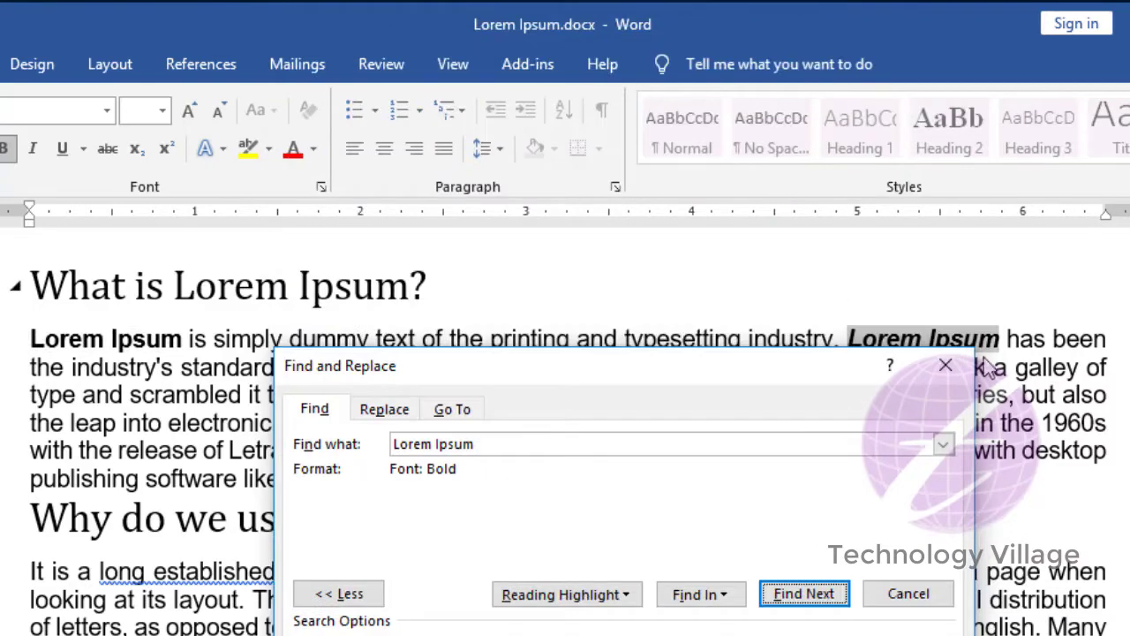
left_click(782, 603)
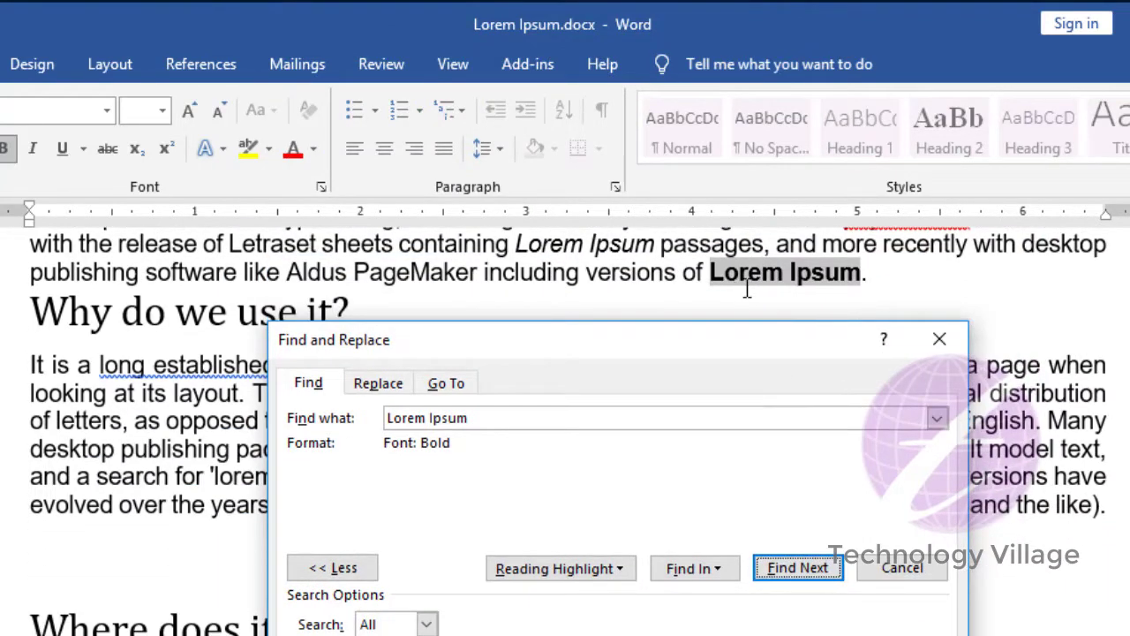
left_click(939, 340)
Check the formatting of the italic and bold 'Lorem Ipsum' instances and nearby plain text.
scroll(952, 515, "up", 3)
scroll(952, 514, "up", 1)
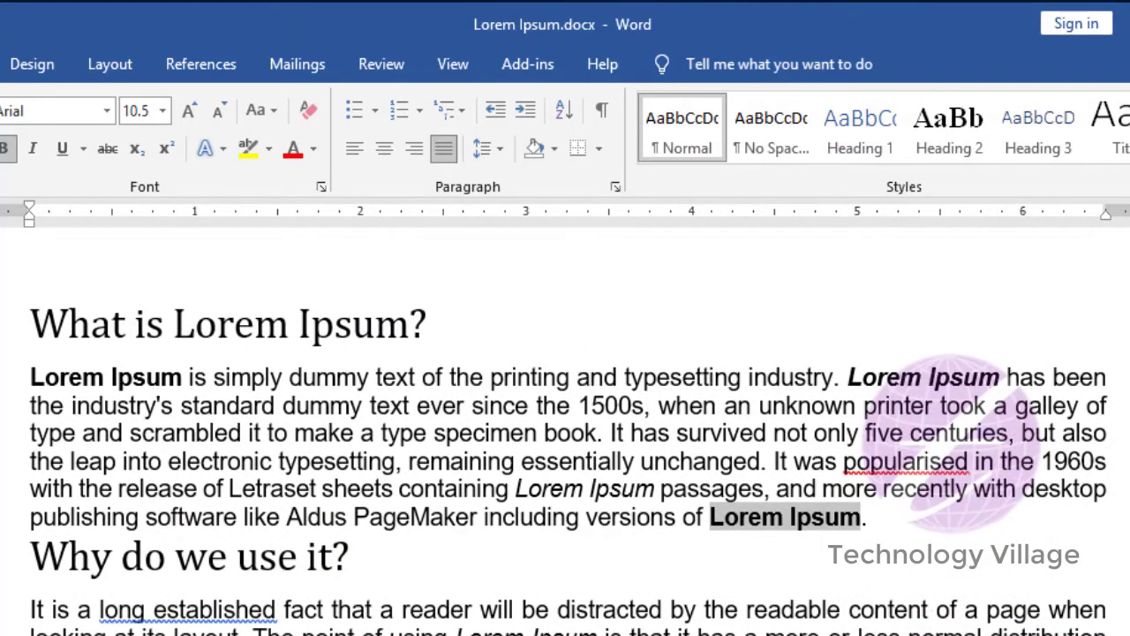
left_click(682, 516)
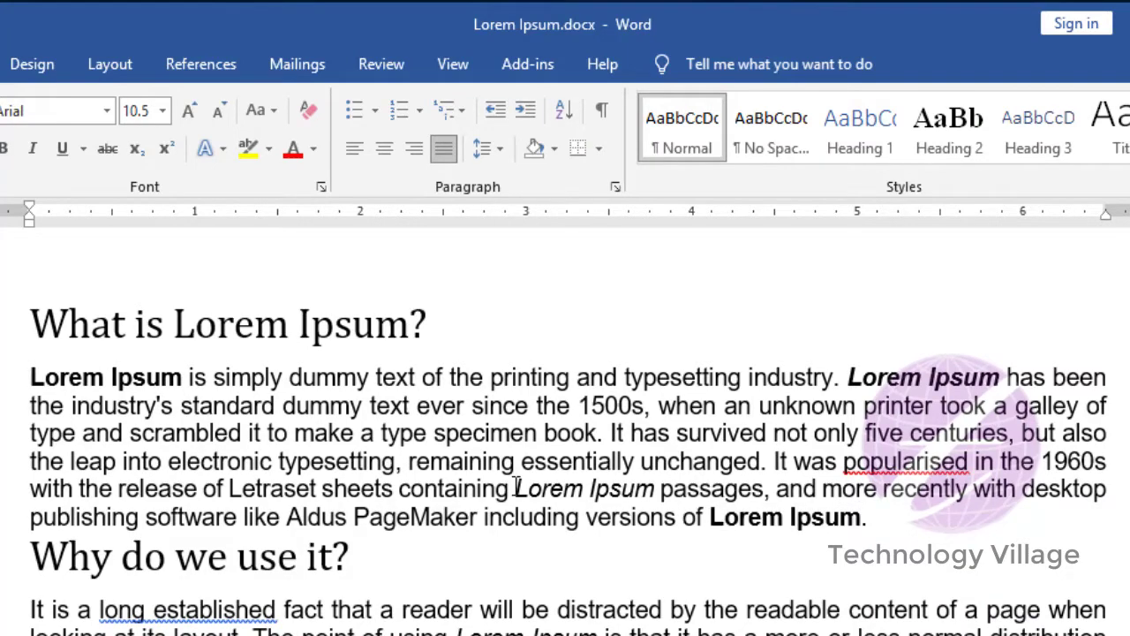
left_click_drag(518, 488, 655, 488)
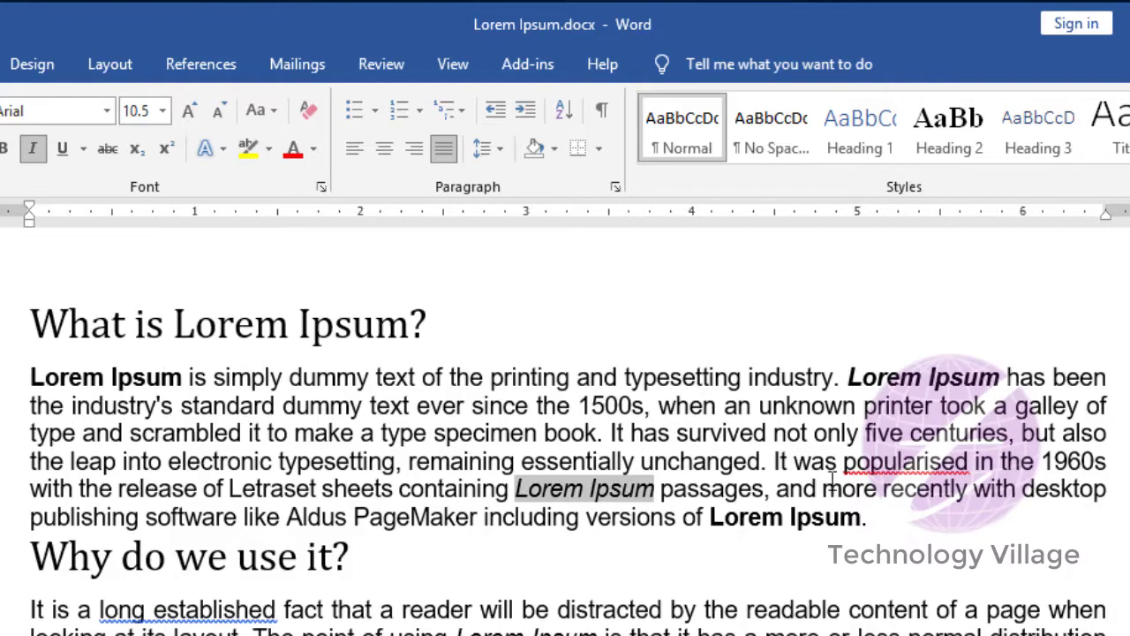
left_click(814, 520)
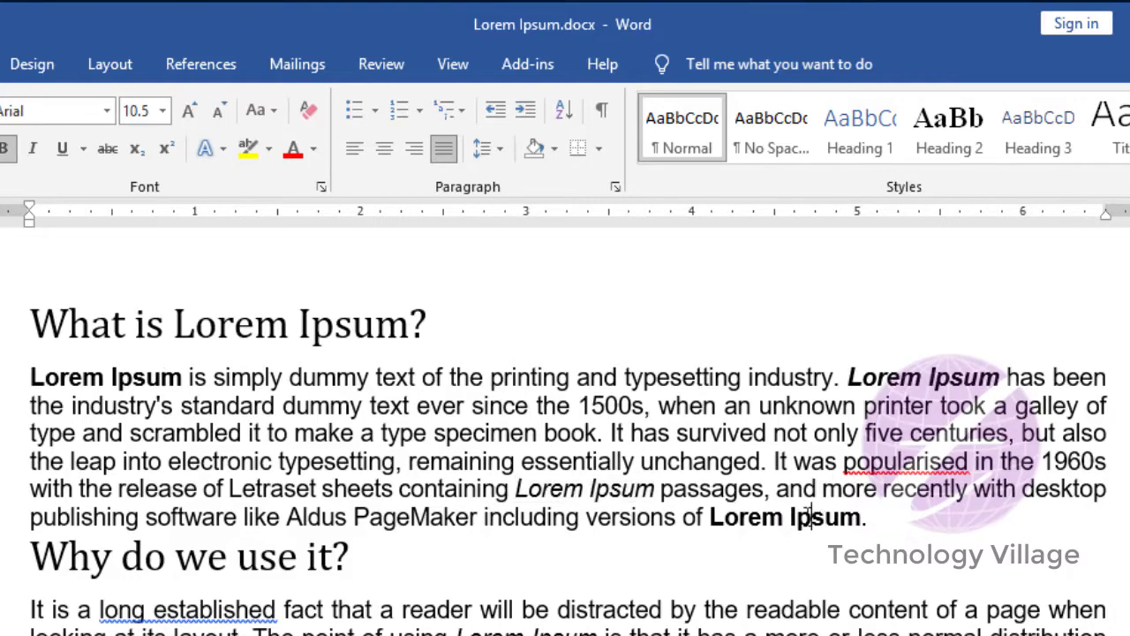
left_click(225, 378)
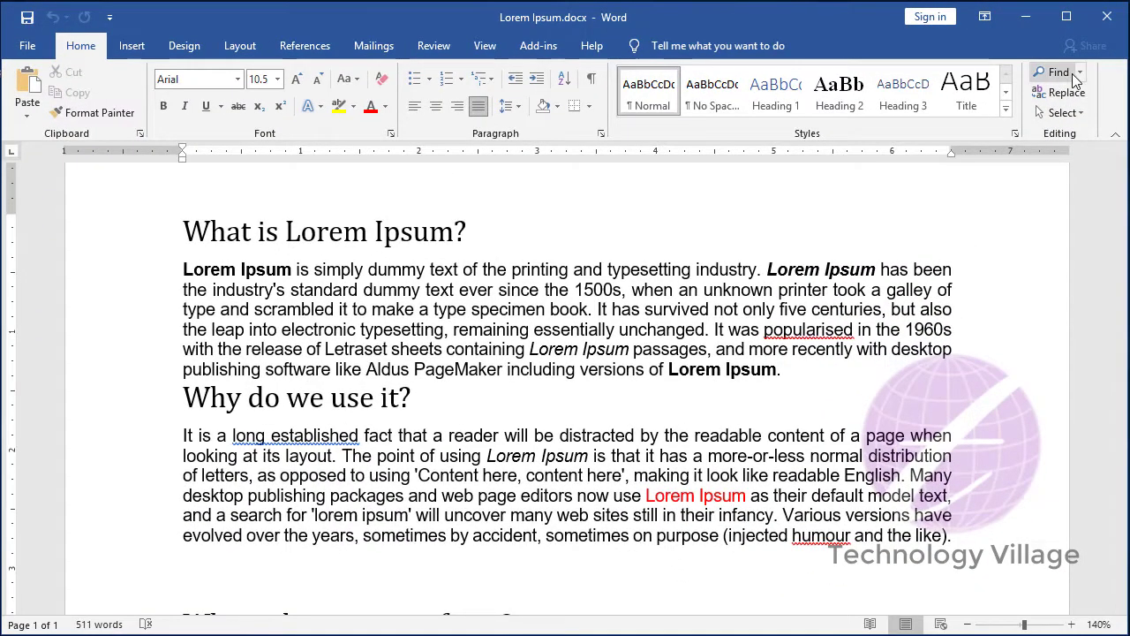
Reopen Advanced Find and change the 'Lorem Ipsum' font criterion to Bold Italic.
left_click(1079, 72)
left_click(1064, 118)
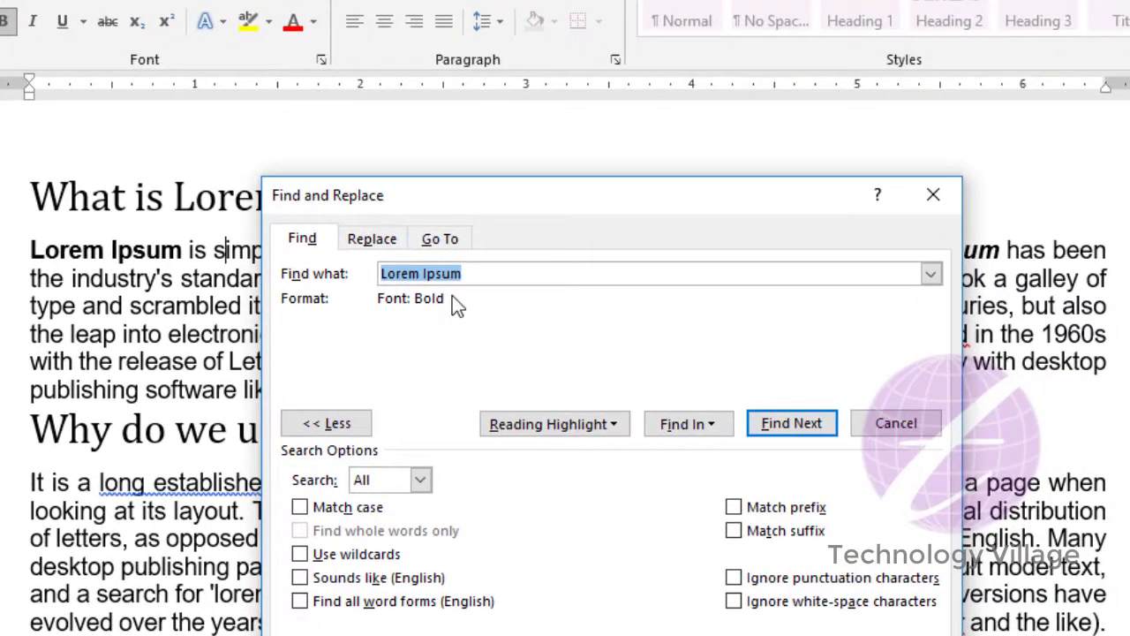
left_click_drag(483, 187, 511, 7)
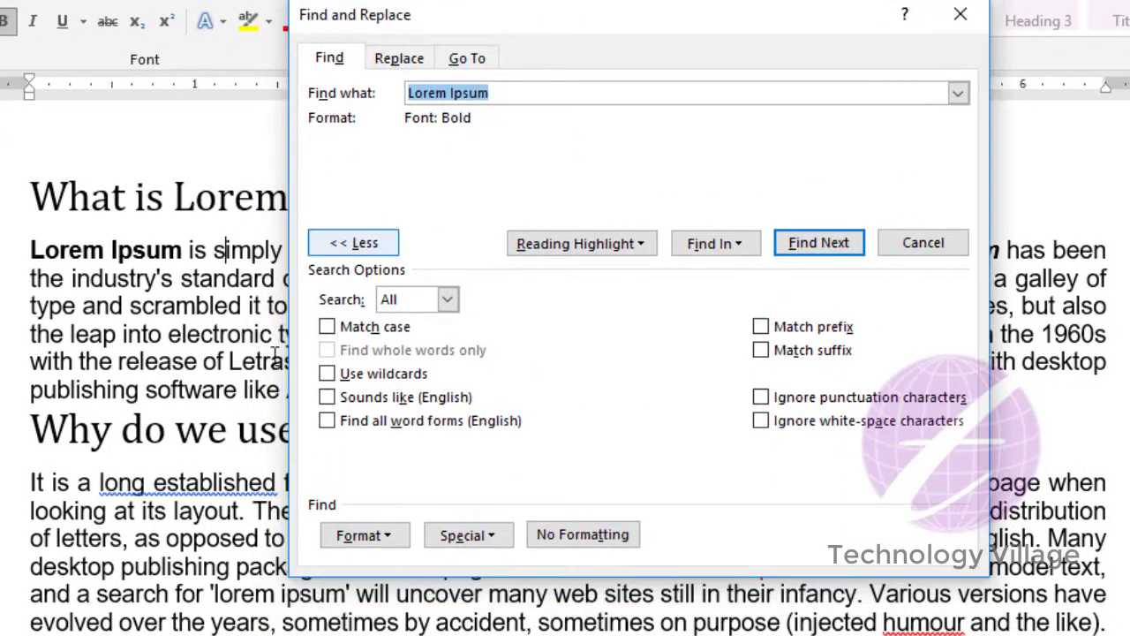
left_click(358, 535)
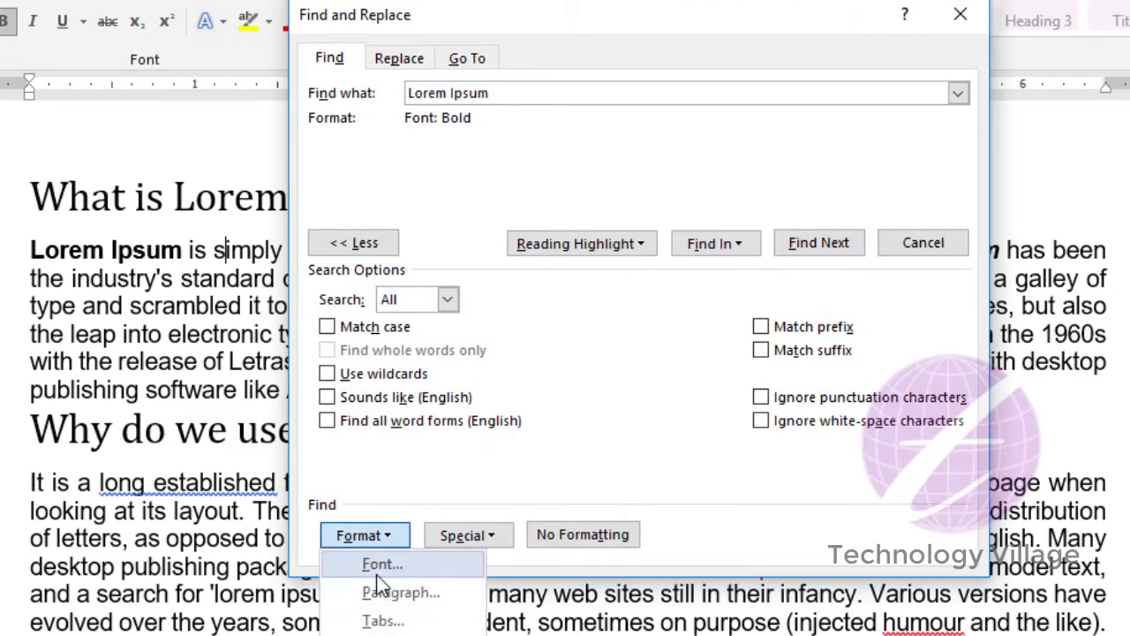
left_click(382, 565)
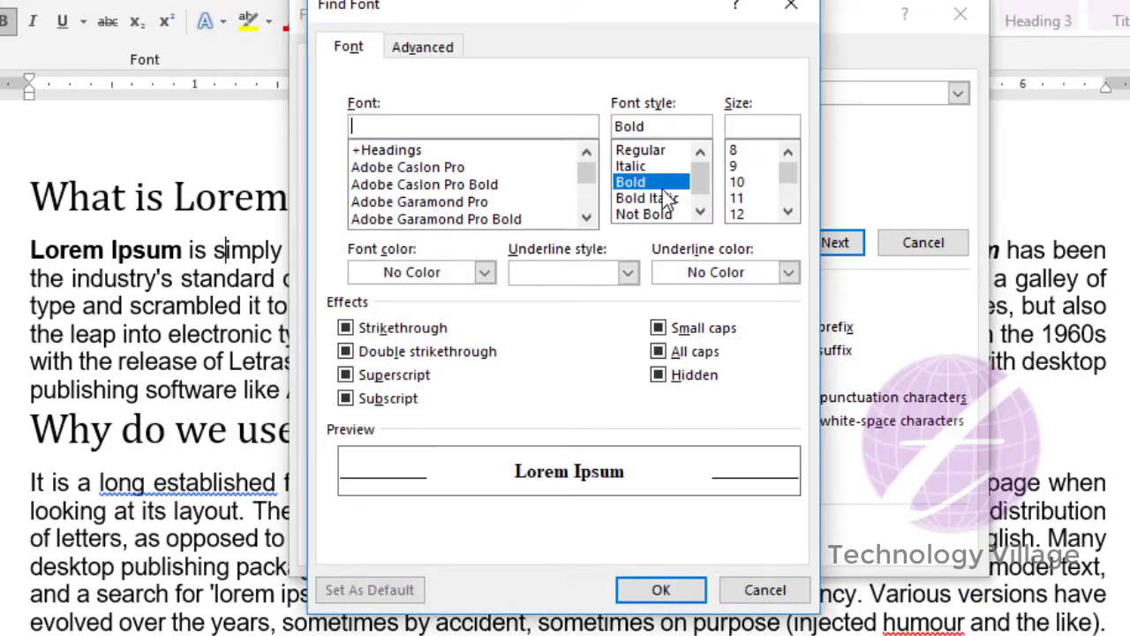
left_click(664, 200)
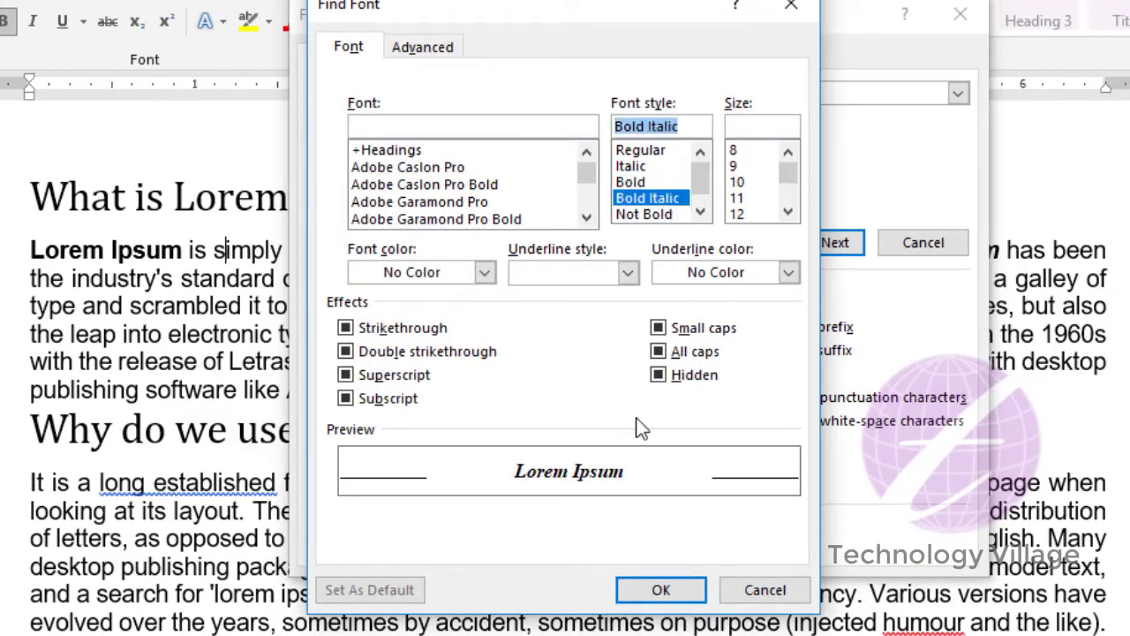
left_click(644, 598)
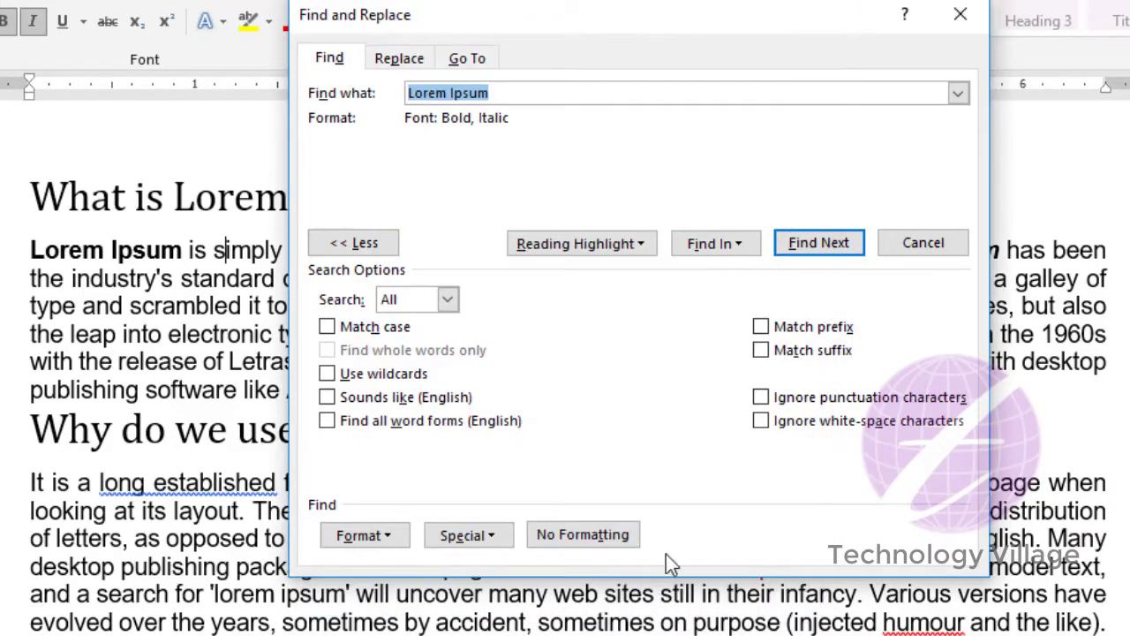
Restart from the document top and find each bold italic 'Lorem Ipsum' match.
left_click(823, 243)
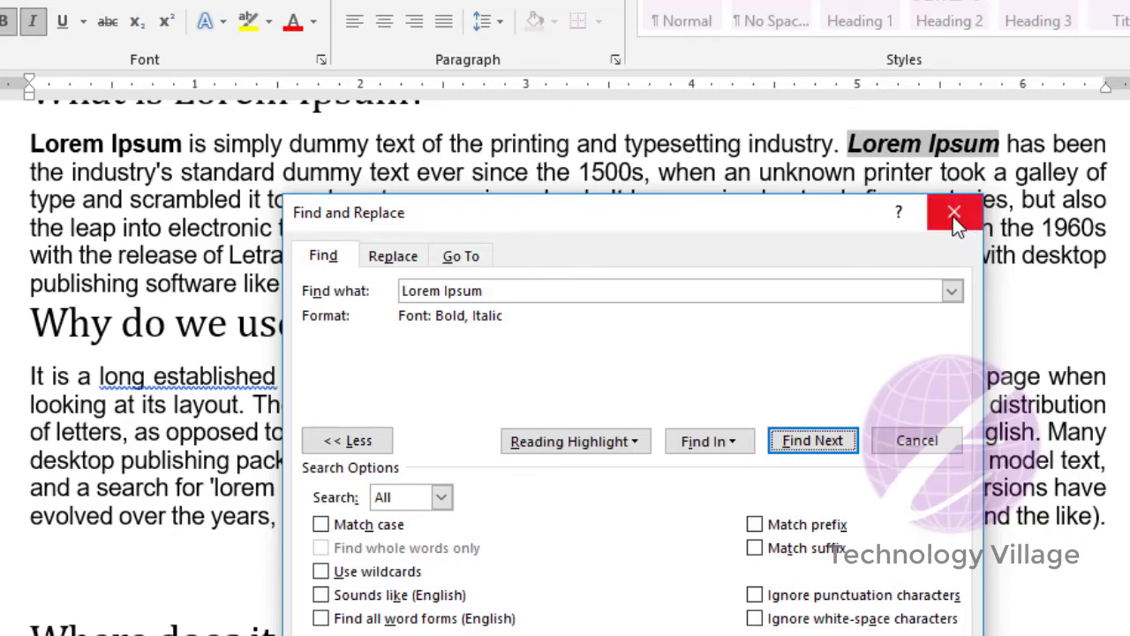
left_click(88, 255)
key("ctrl+Home")
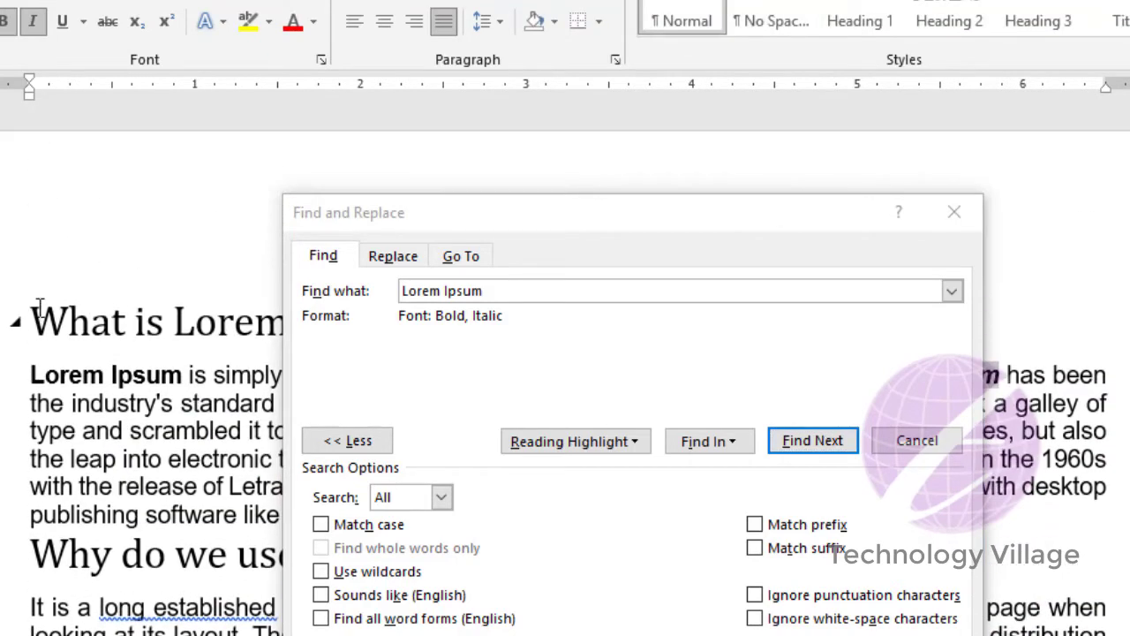
left_click(812, 441)
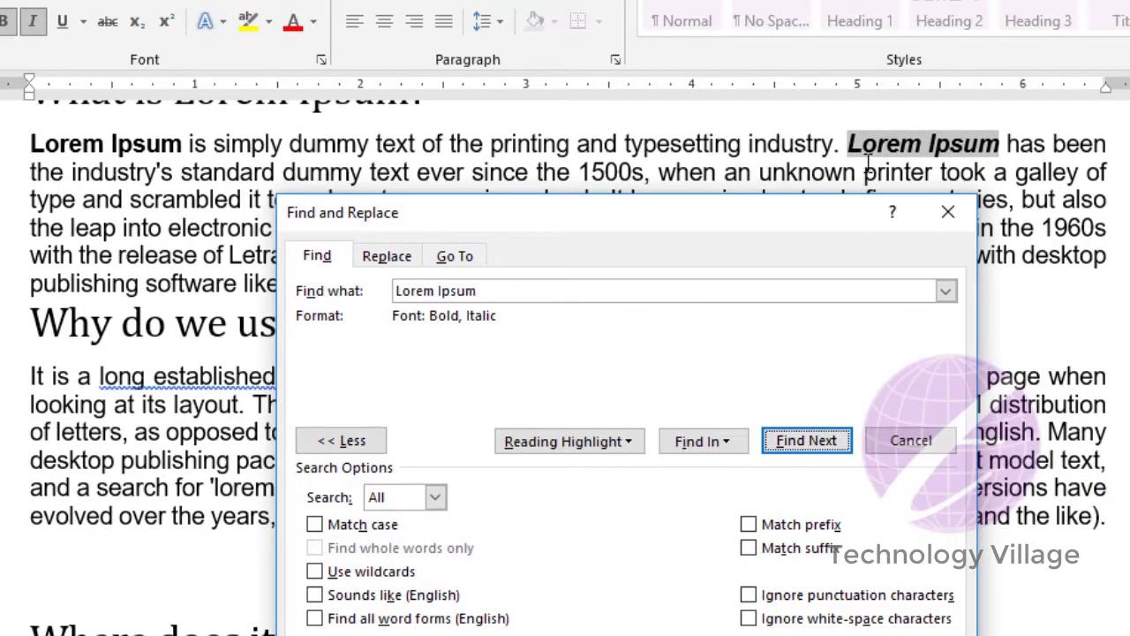
left_click(806, 446)
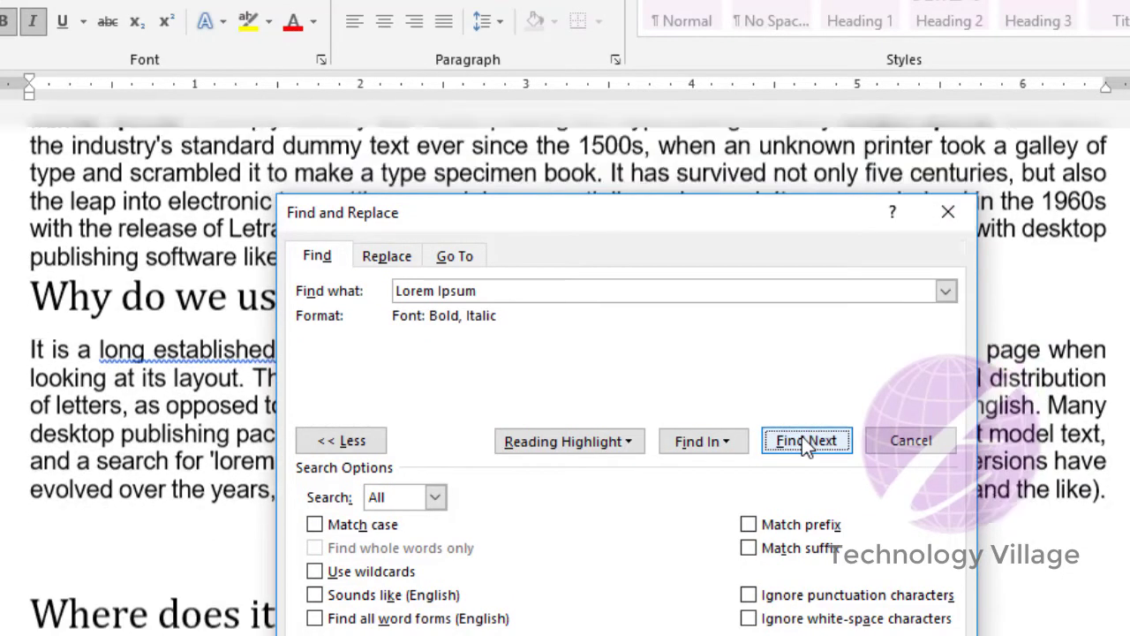
left_click(805, 446)
Close the search and scroll back to the 'What is Lorem Ipsum?' section.
left_click(948, 212)
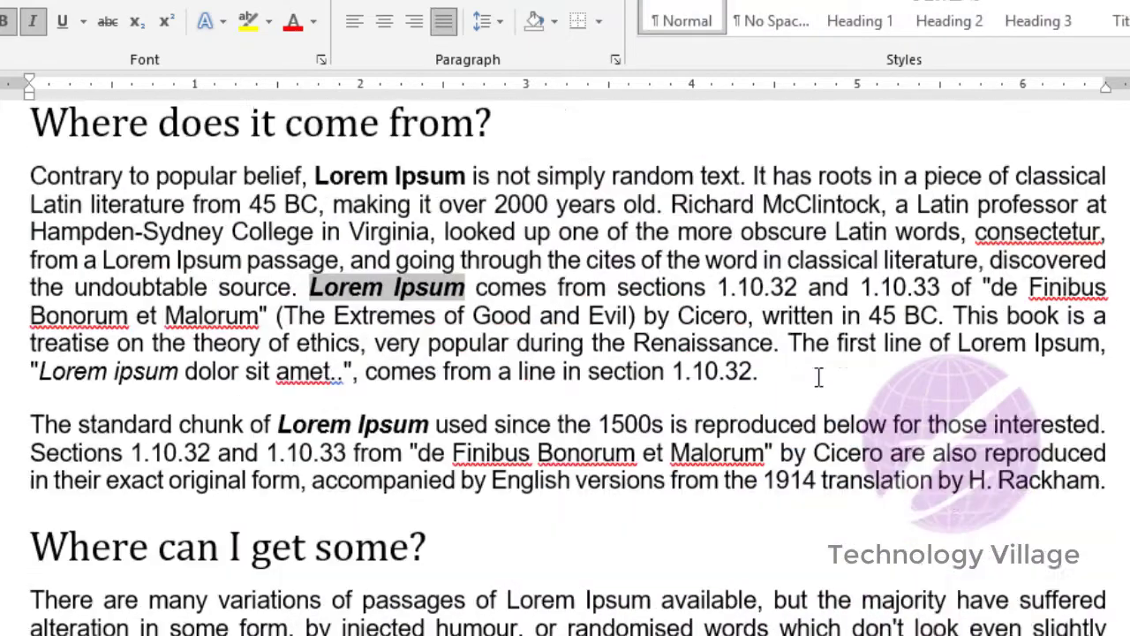
scroll(819, 378, "up", 1)
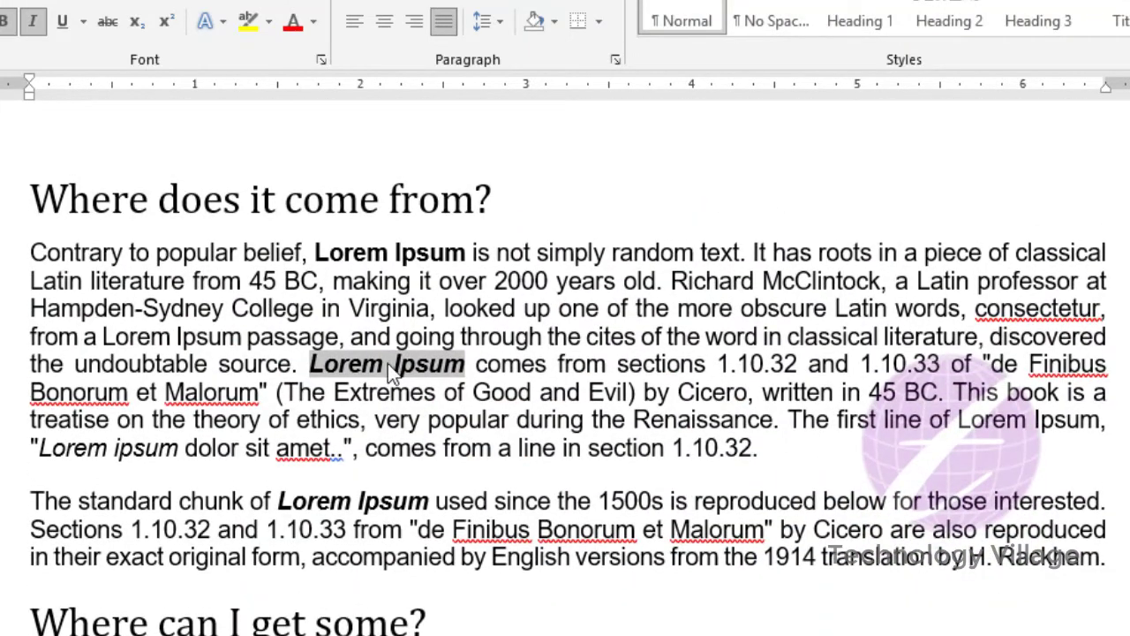
scroll(463, 404, "up", 5)
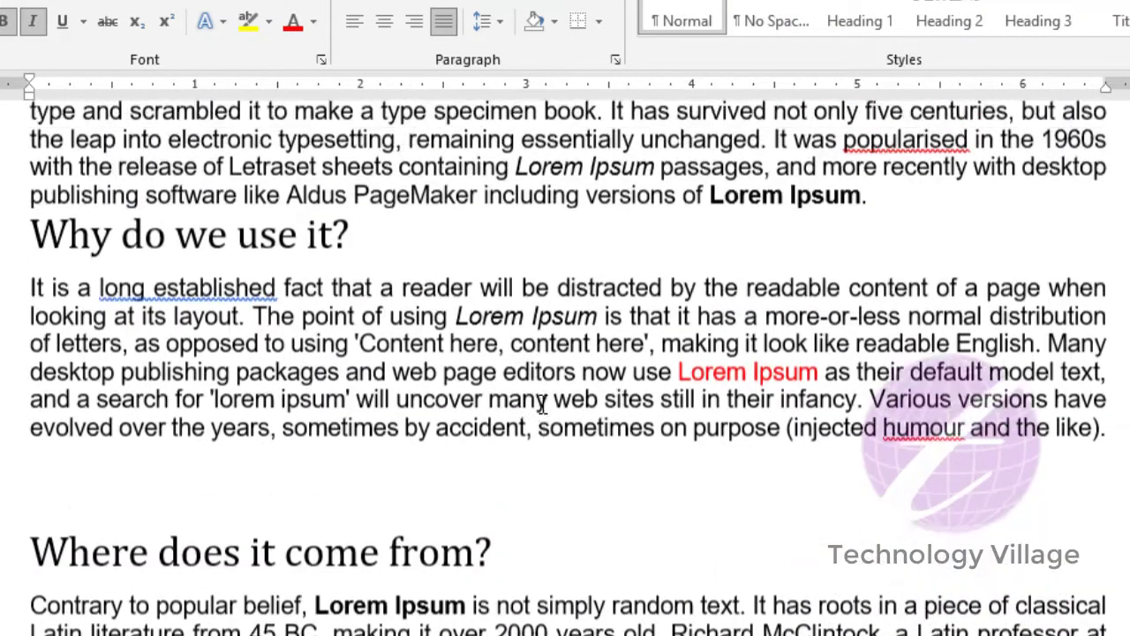
scroll(691, 333, "up", 2)
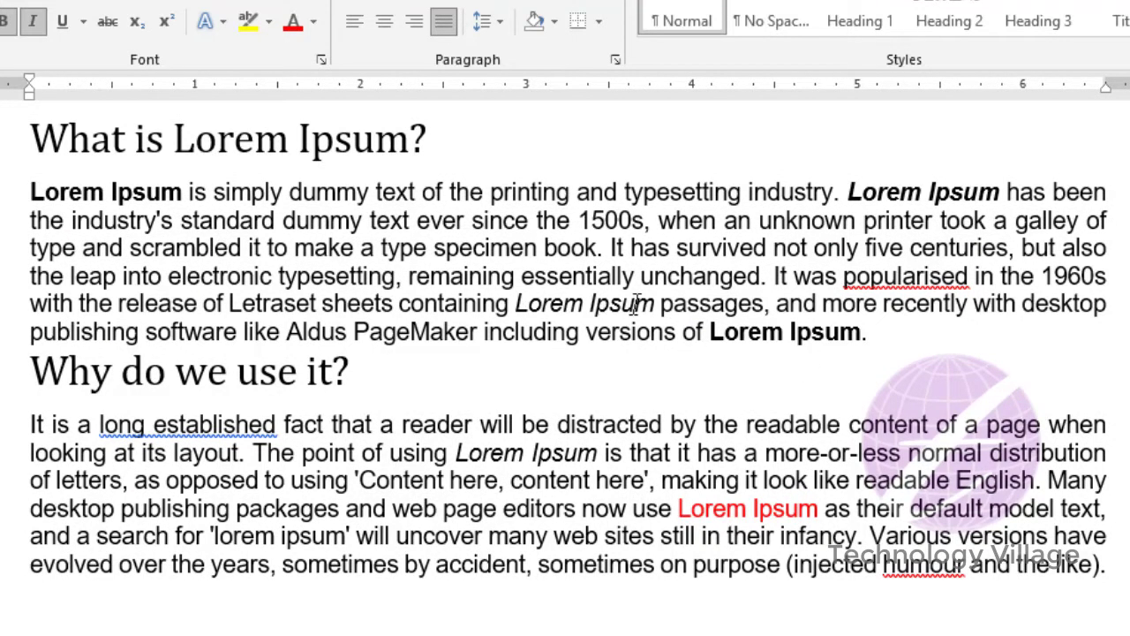
Reopen Advanced Find for 'Lorem Ipsum' from the first paragraph.
left_click(470, 220)
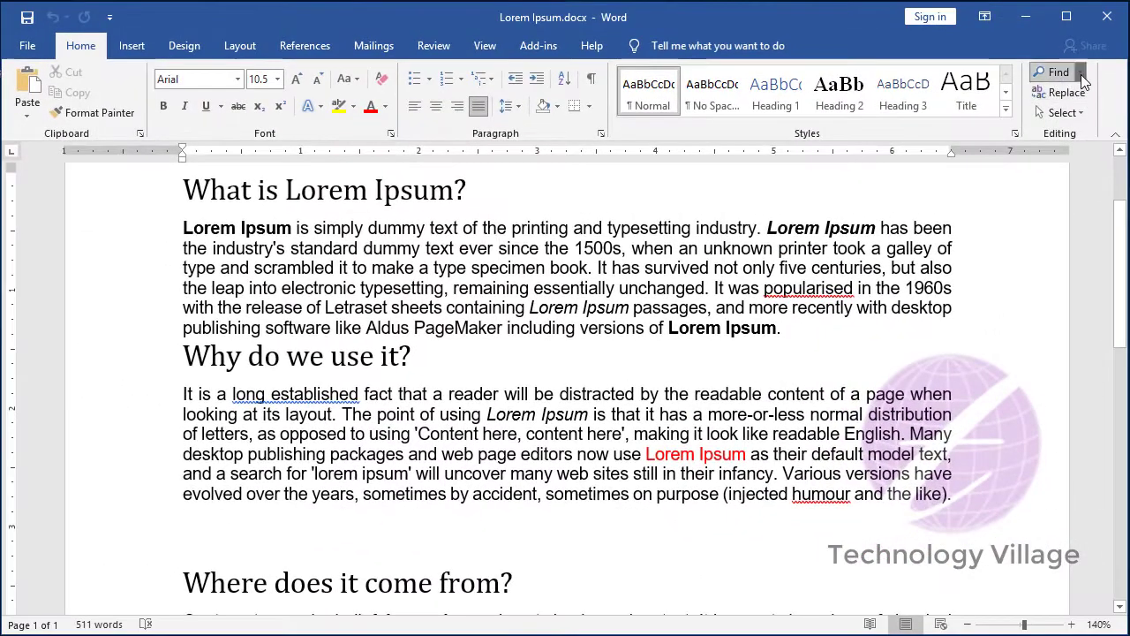
left_click(1080, 71)
left_click(1069, 115)
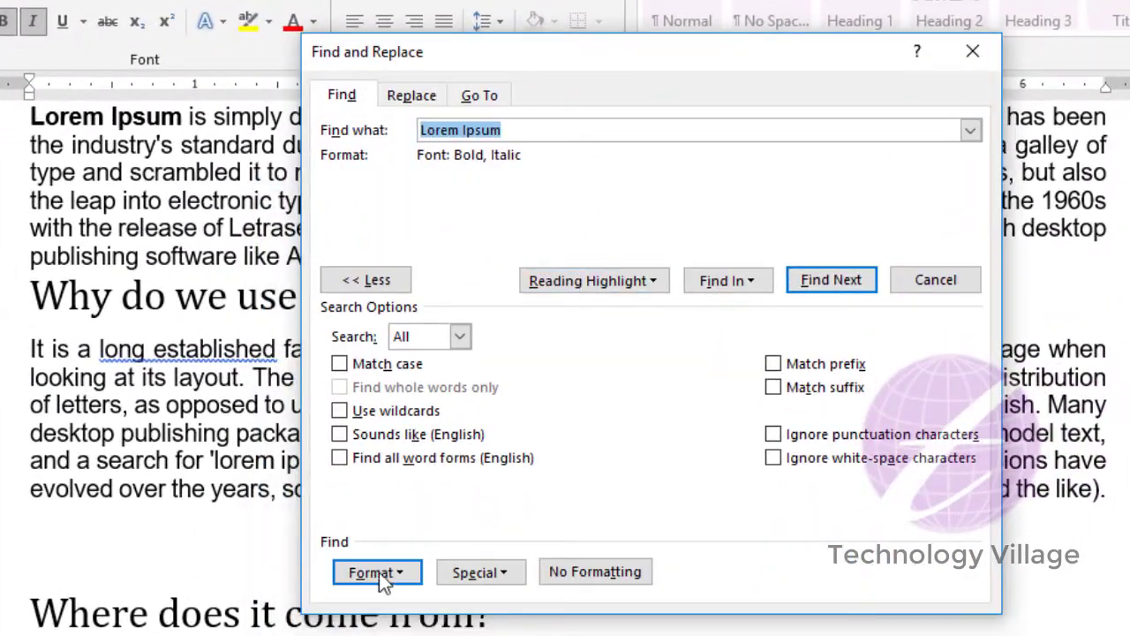
Set a dark red, Regular font criterion, then clear all formatting from the search.
left_click(379, 572)
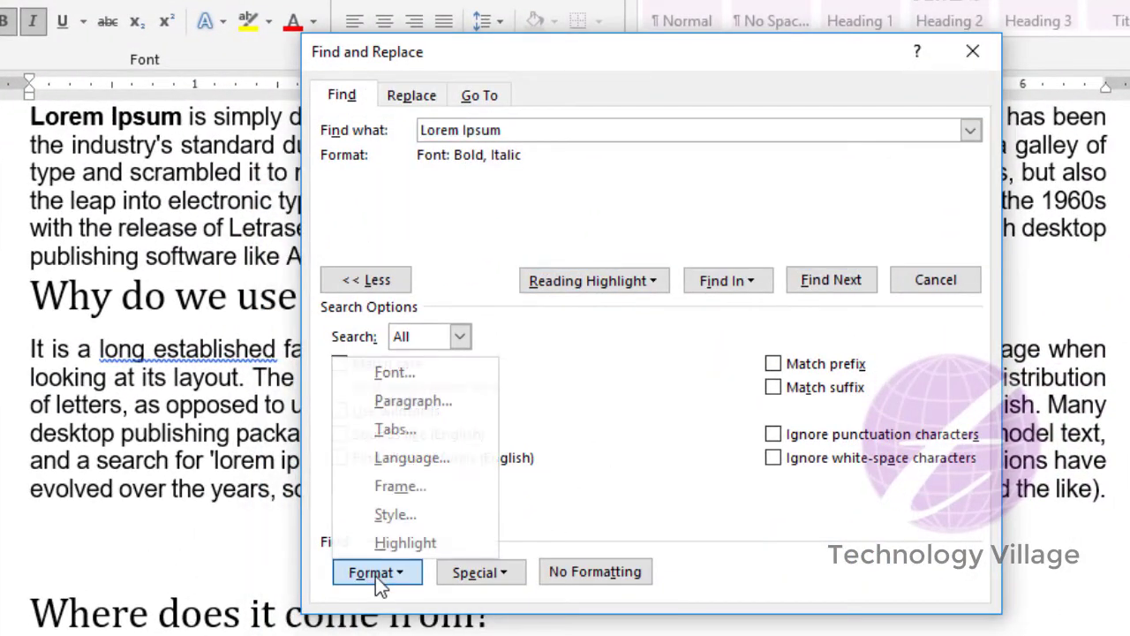
left_click(446, 376)
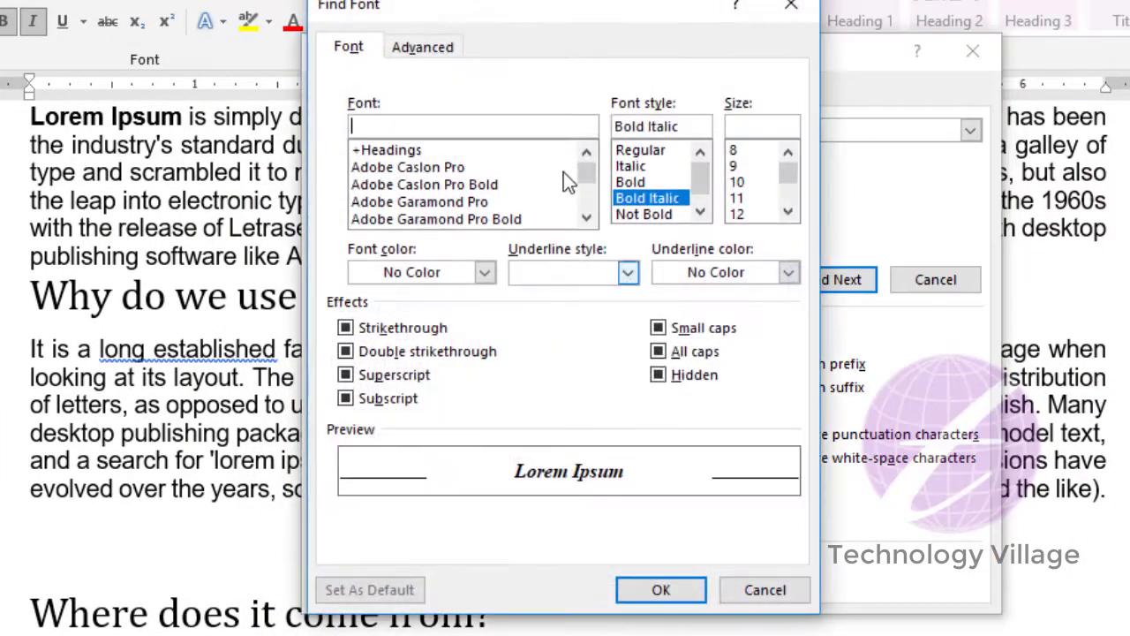
left_click(424, 277)
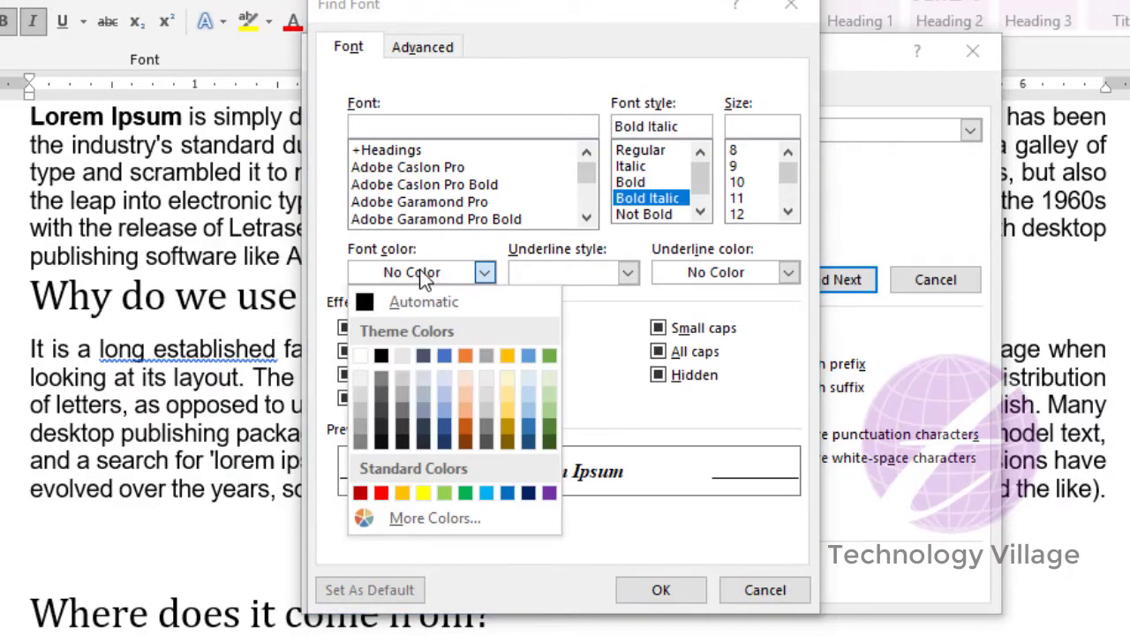
left_click(361, 492)
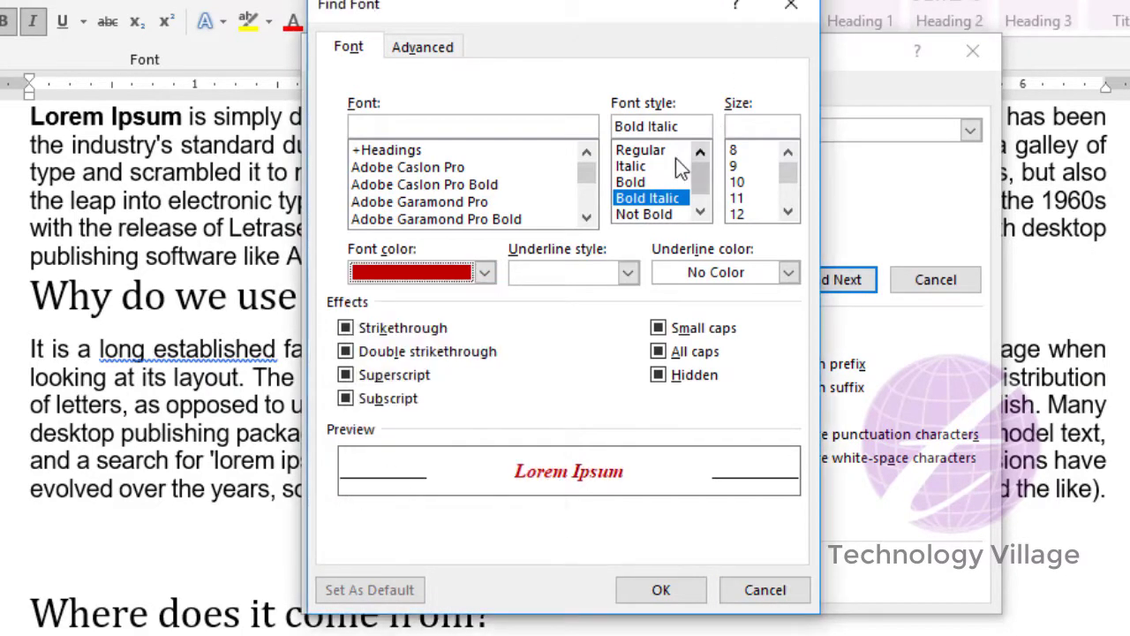
left_click(650, 149)
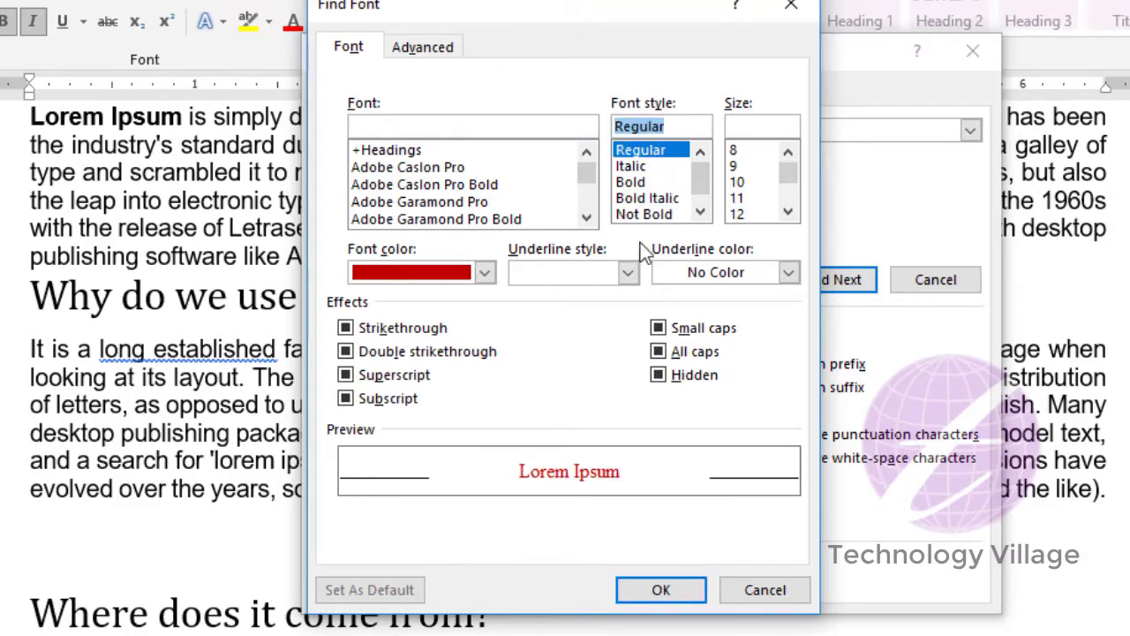
left_click(662, 590)
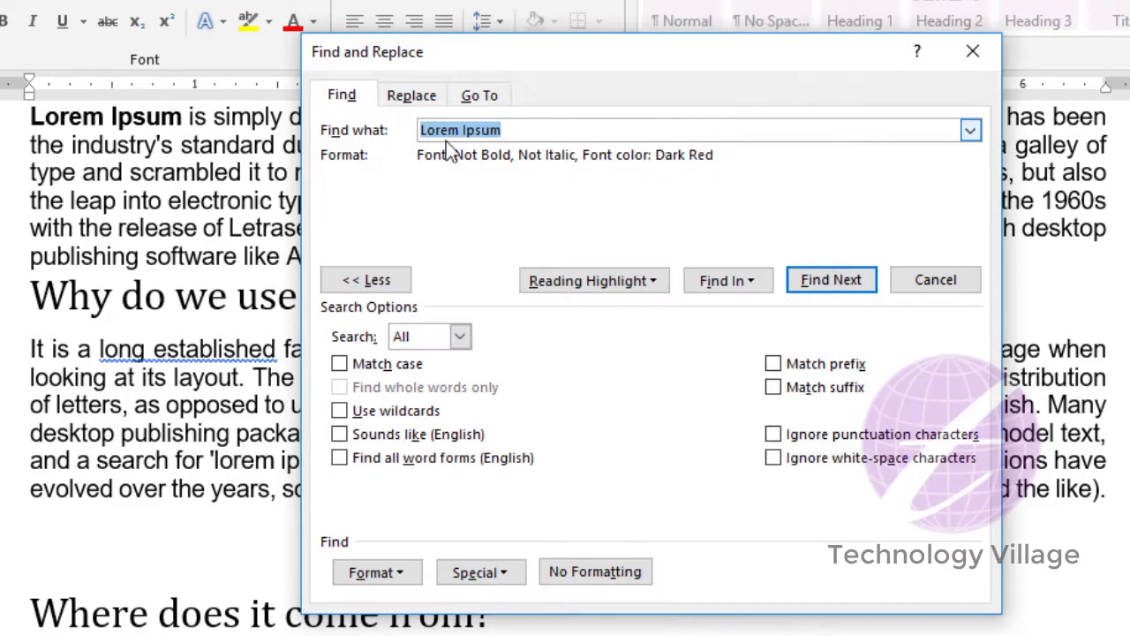
left_click(597, 574)
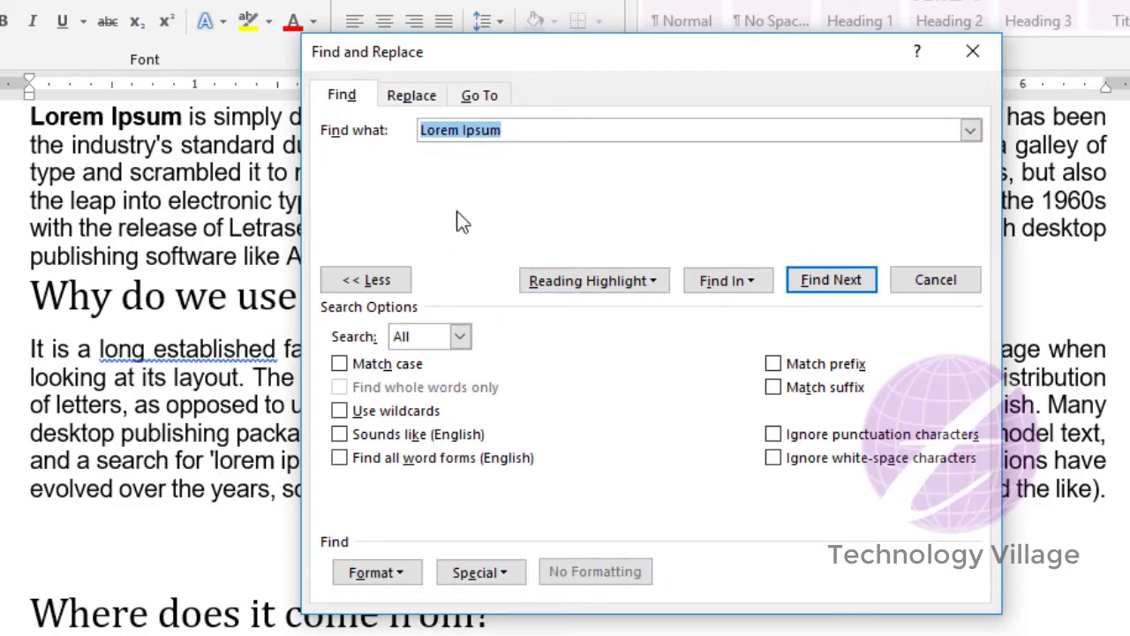
Add a Font color: Red restriction to the 'Lorem Ipsum' search.
left_click(398, 570)
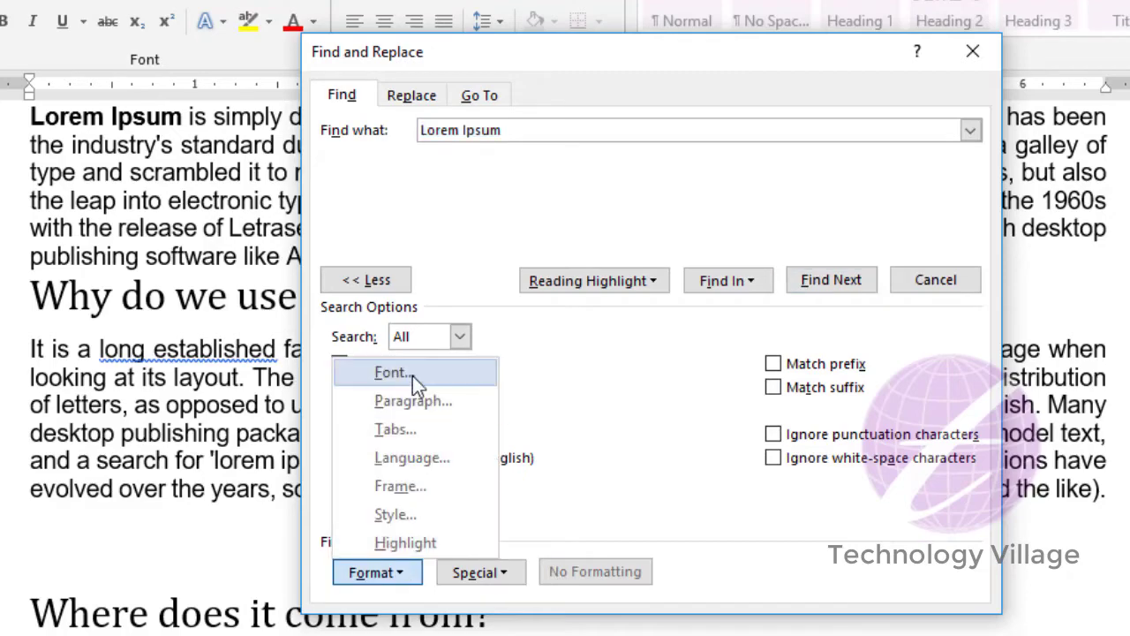
left_click(455, 380)
left_click(412, 273)
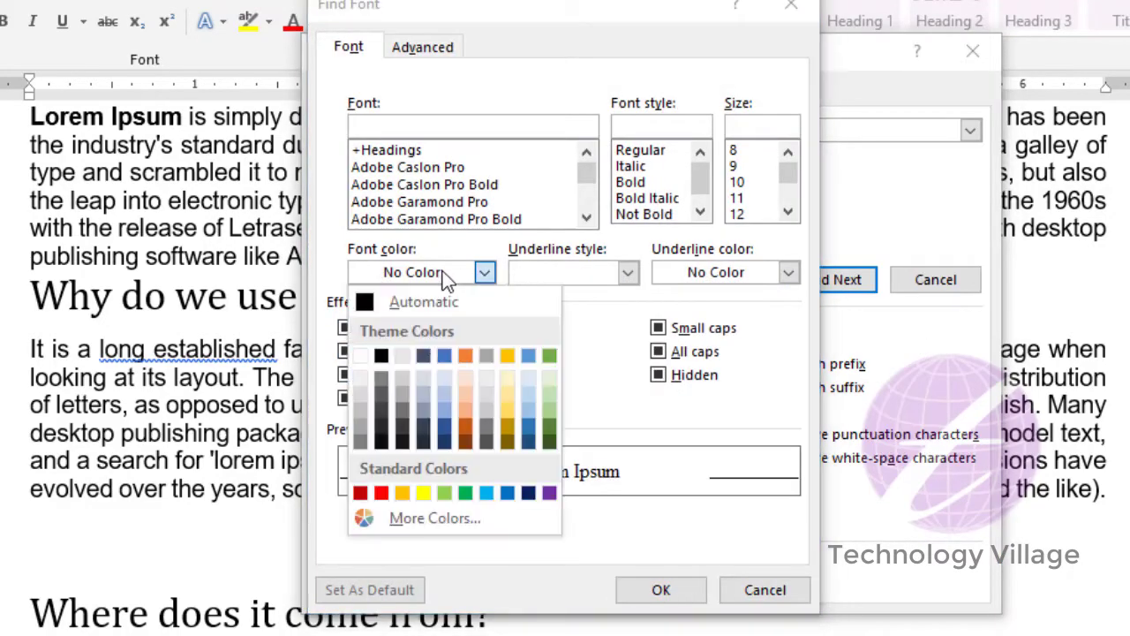
left_click(381, 493)
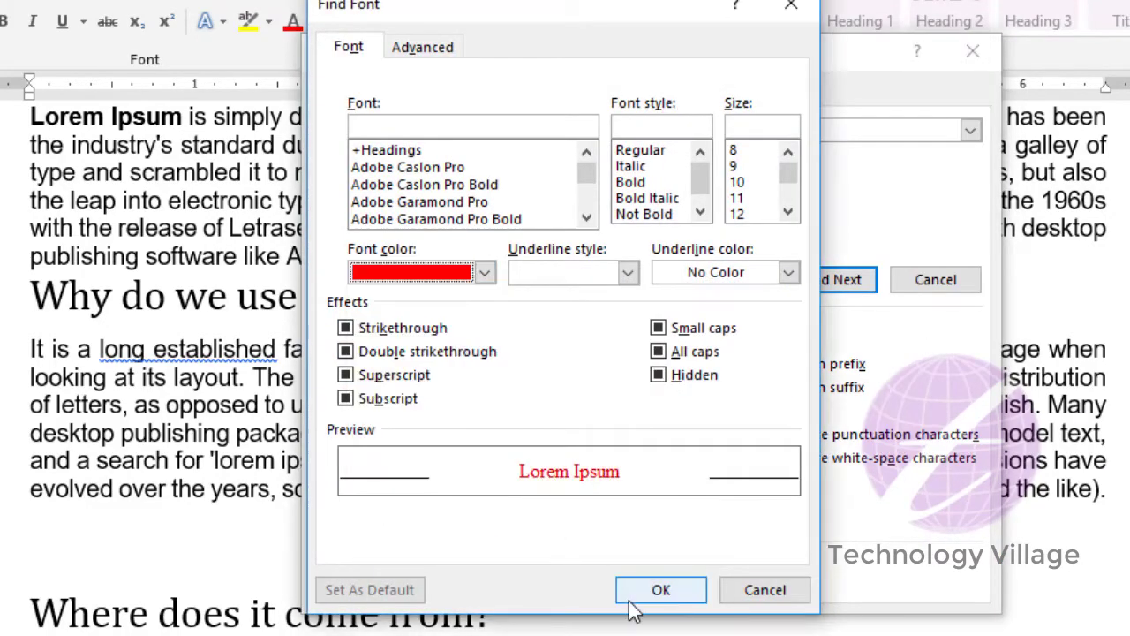
left_click(664, 588)
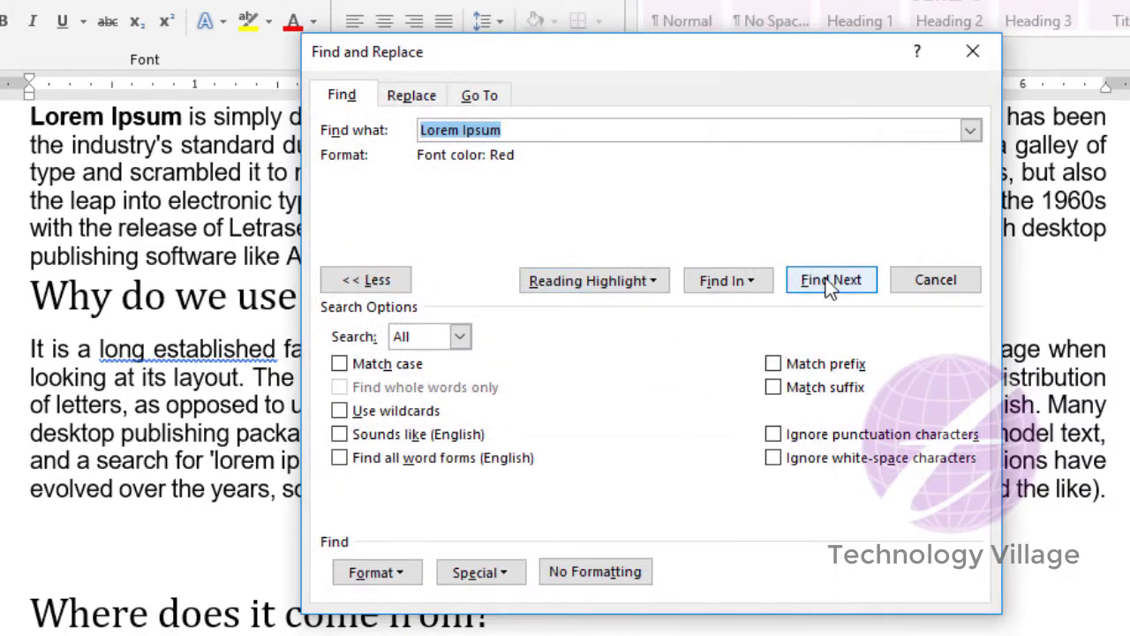
left_click(178, 248)
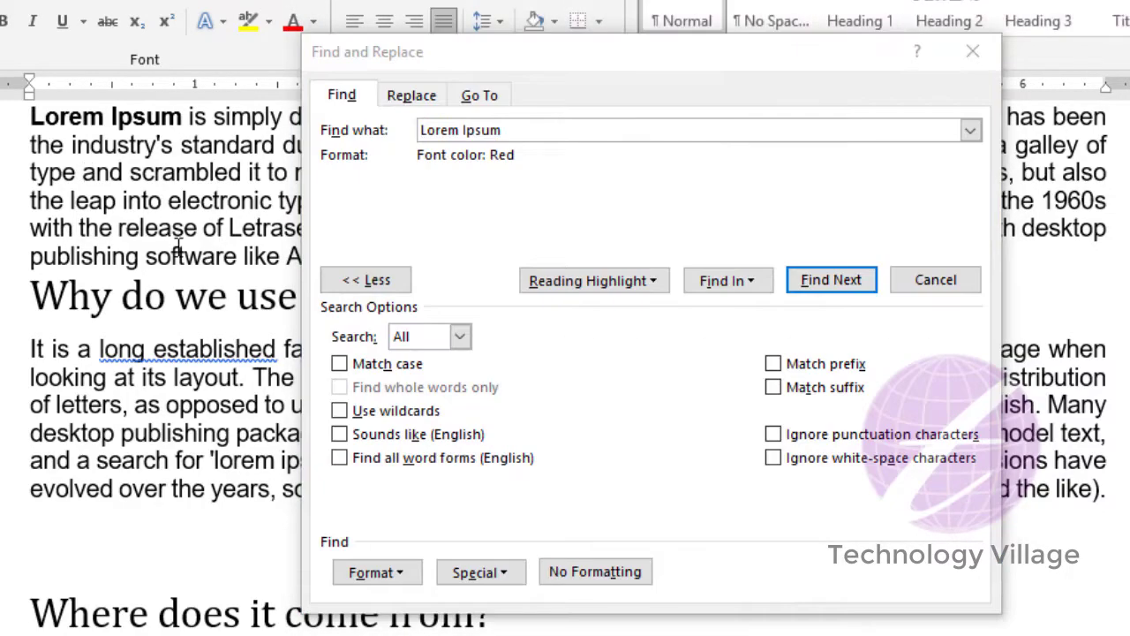
Find the red 'Lorem Ipsum' from the document top, close the search, and return to the heading.
key("ctrl+Home")
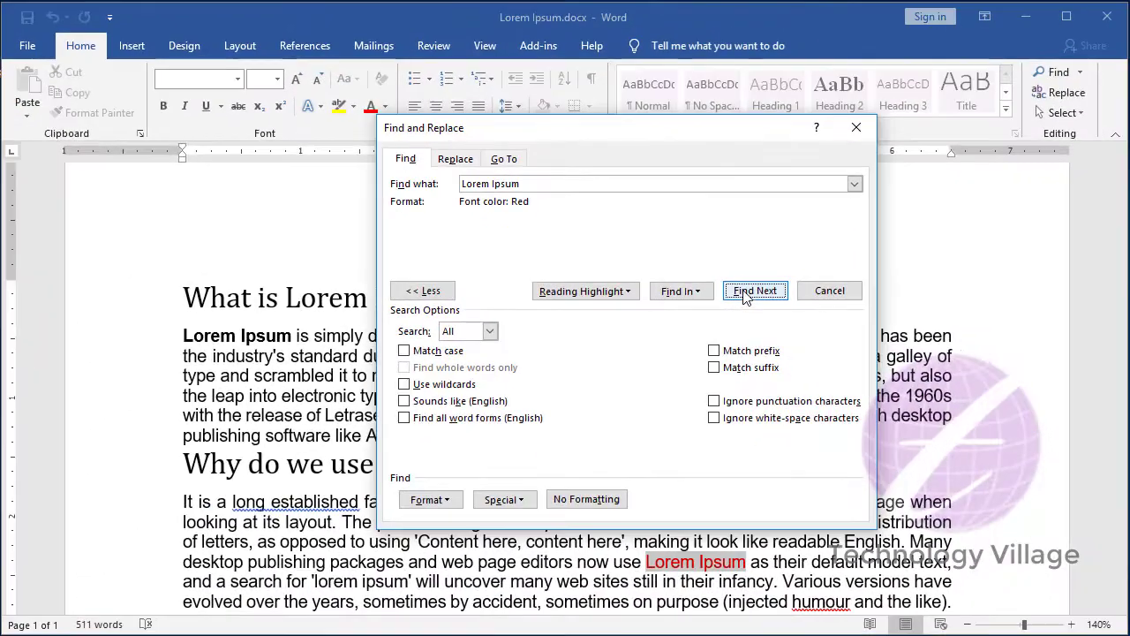
left_click(749, 293)
left_click(856, 134)
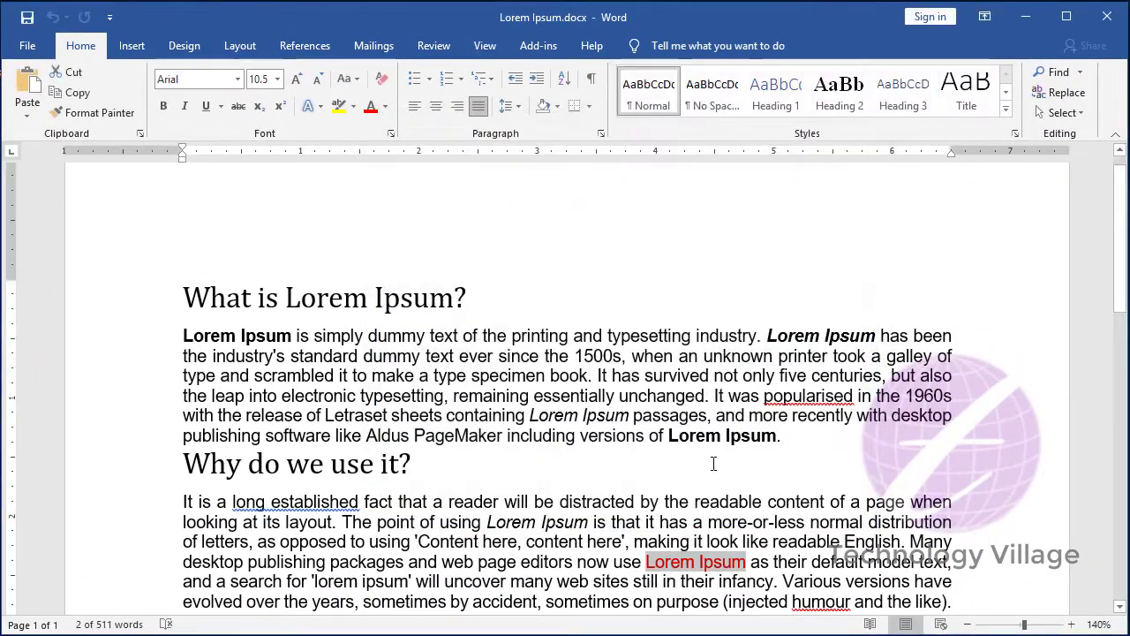
scroll(655, 389, "down", 3)
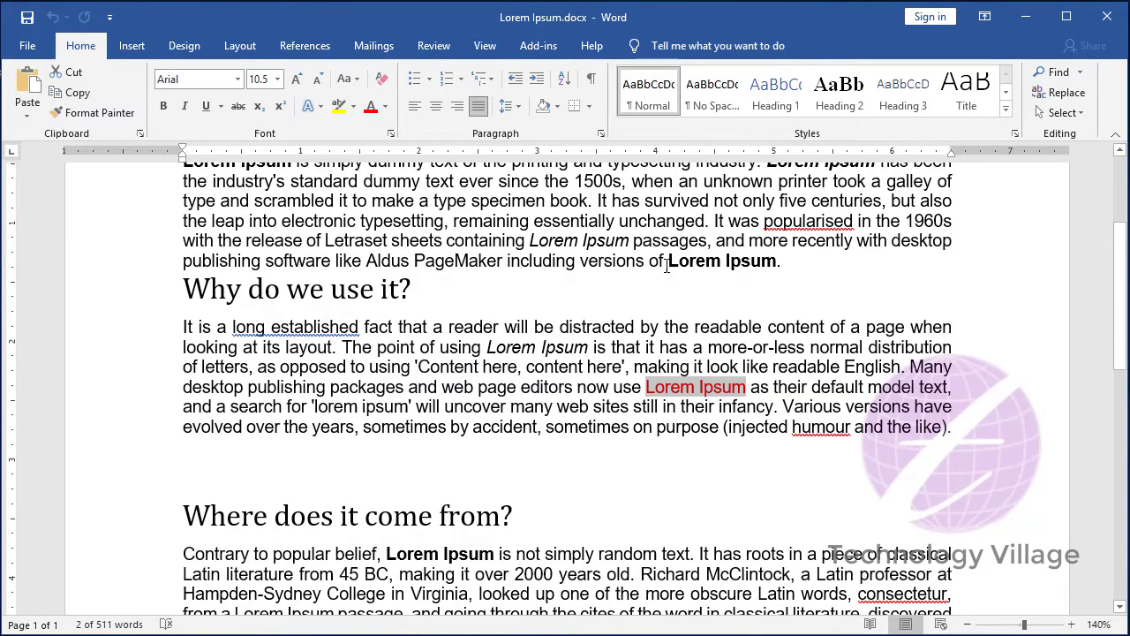
scroll(667, 265, "up", 5)
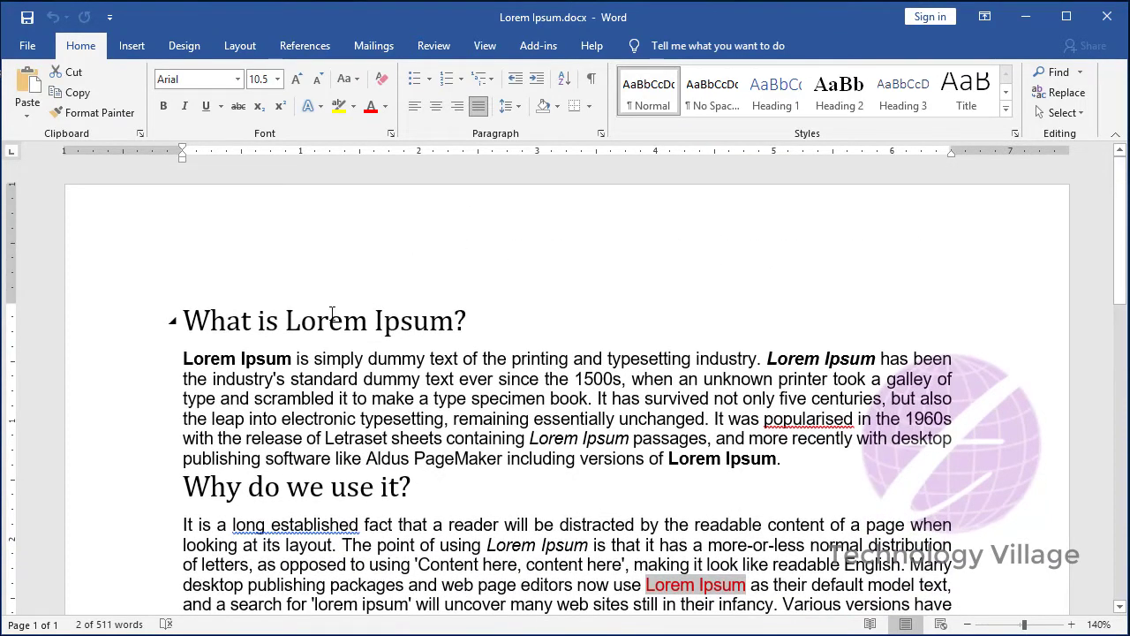
left_click(332, 318)
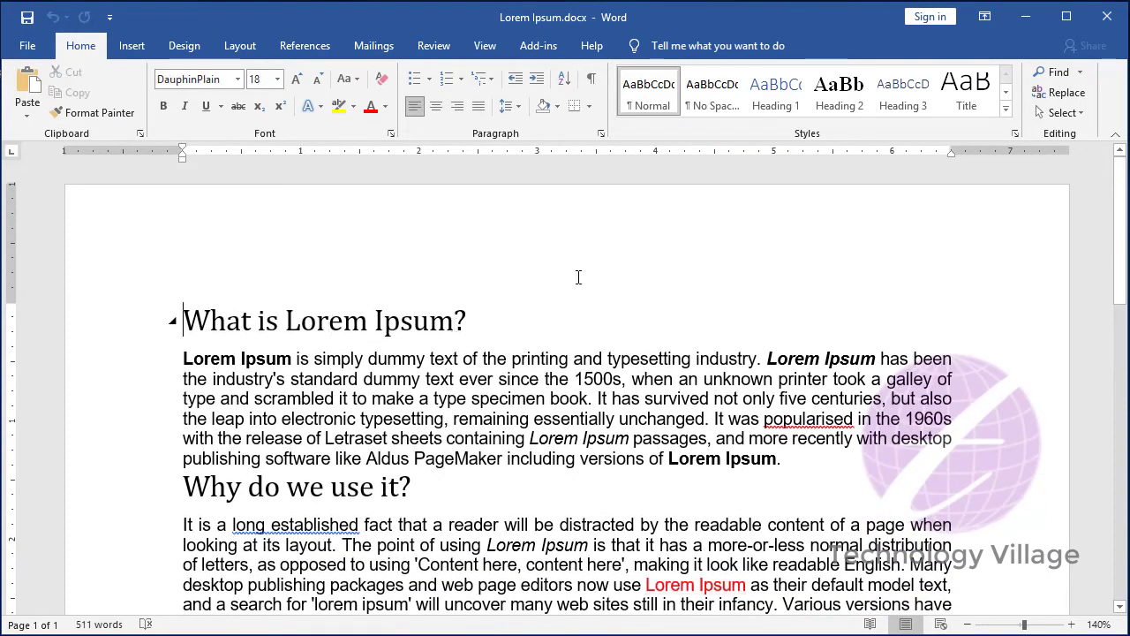
left_click(1080, 72)
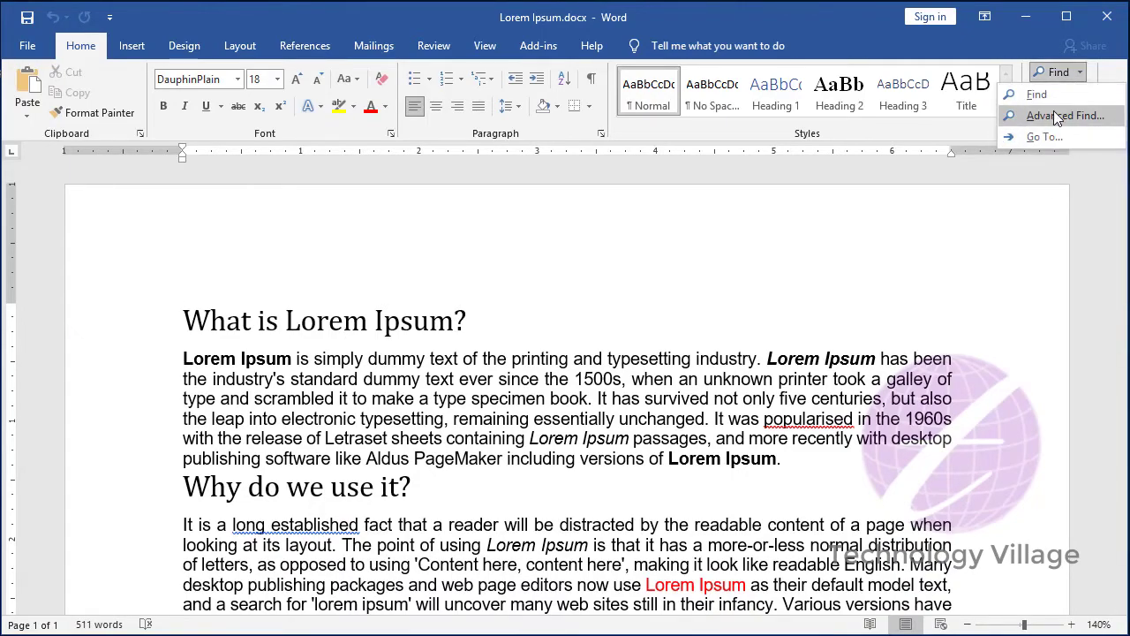
Reopen Advanced Find and review the Font and Paragraph search criteria without changes.
left_click(1057, 116)
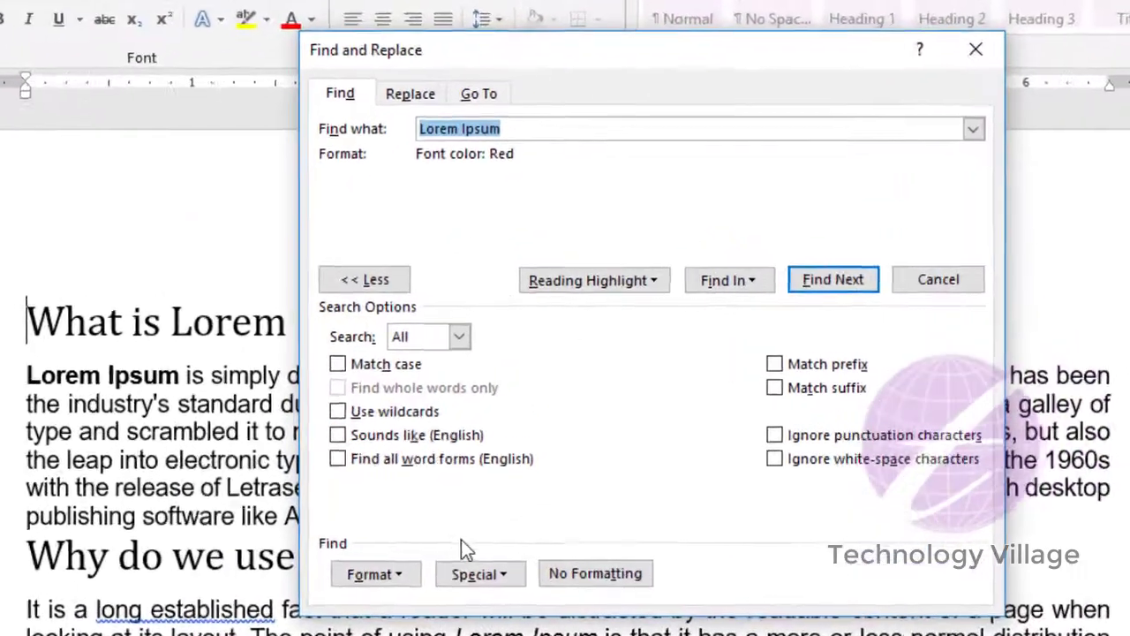
left_click(422, 510)
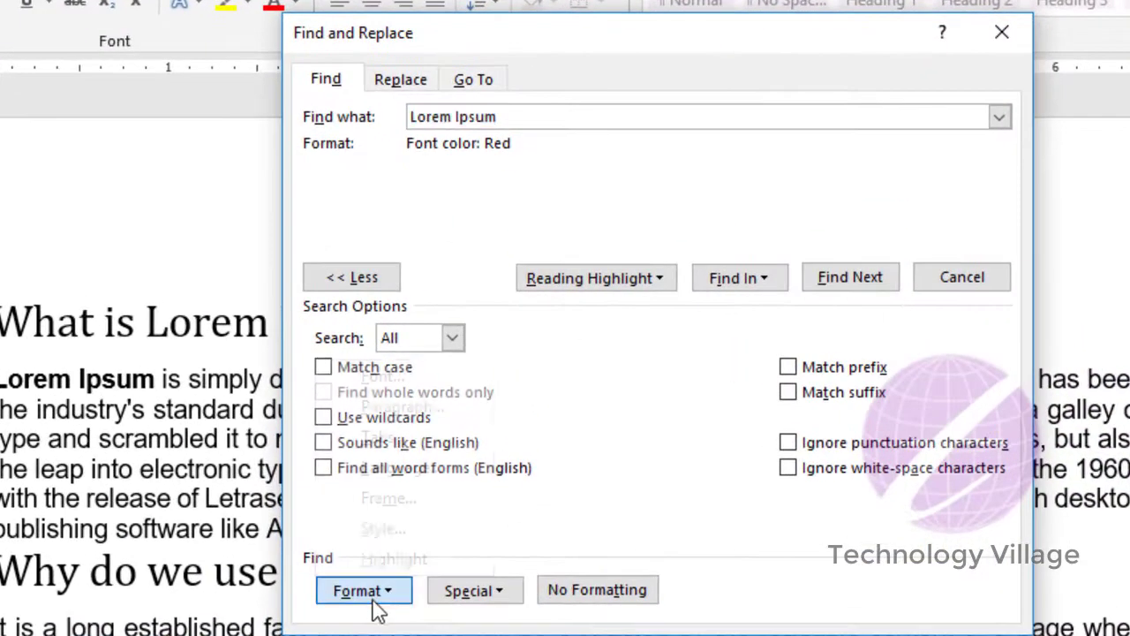
left_click(329, 372)
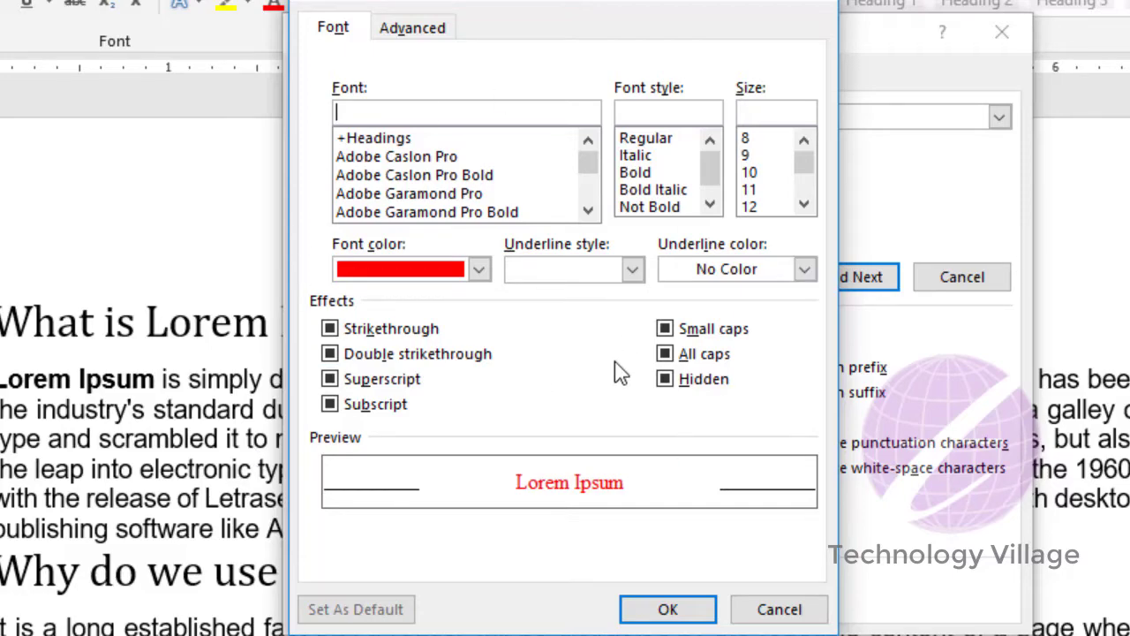
left_click(779, 610)
left_click(388, 590)
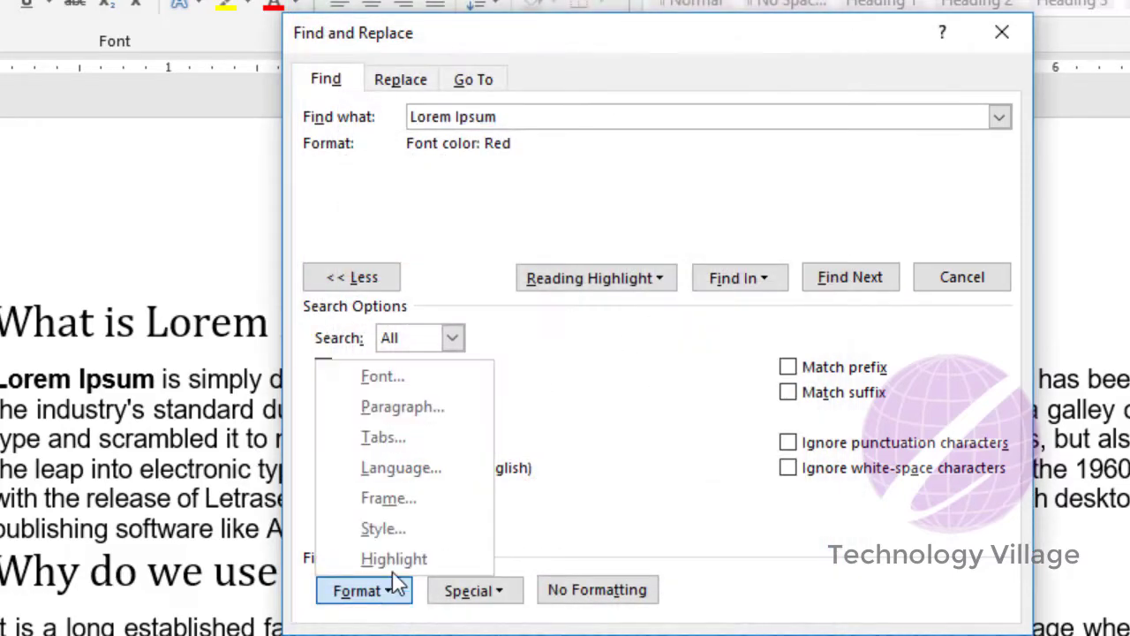
left_click(393, 407)
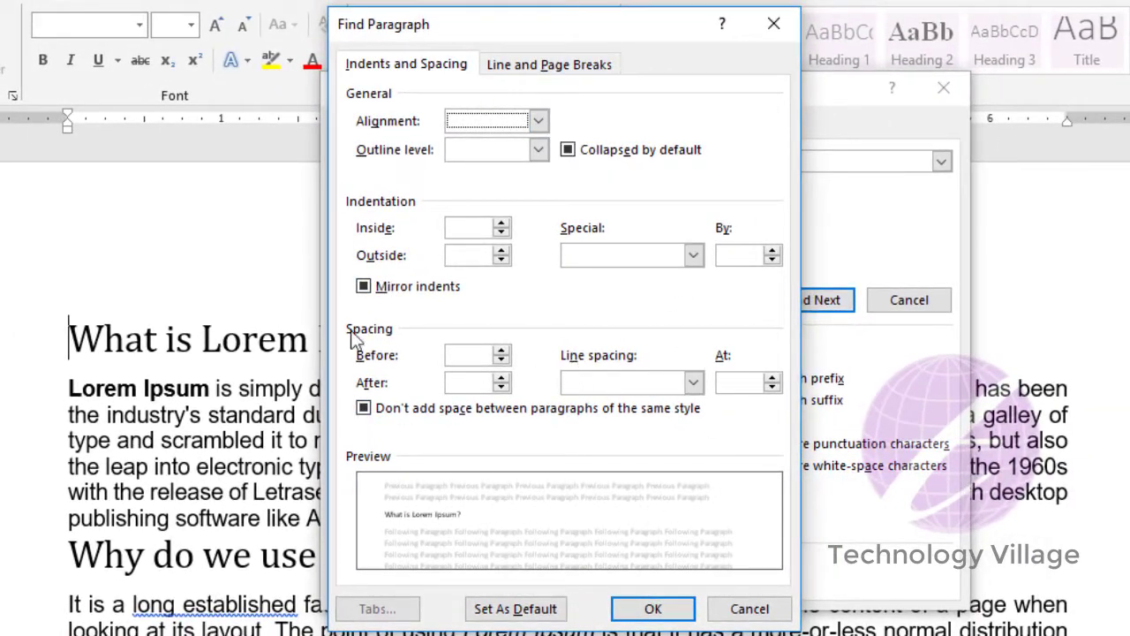
left_click(750, 609)
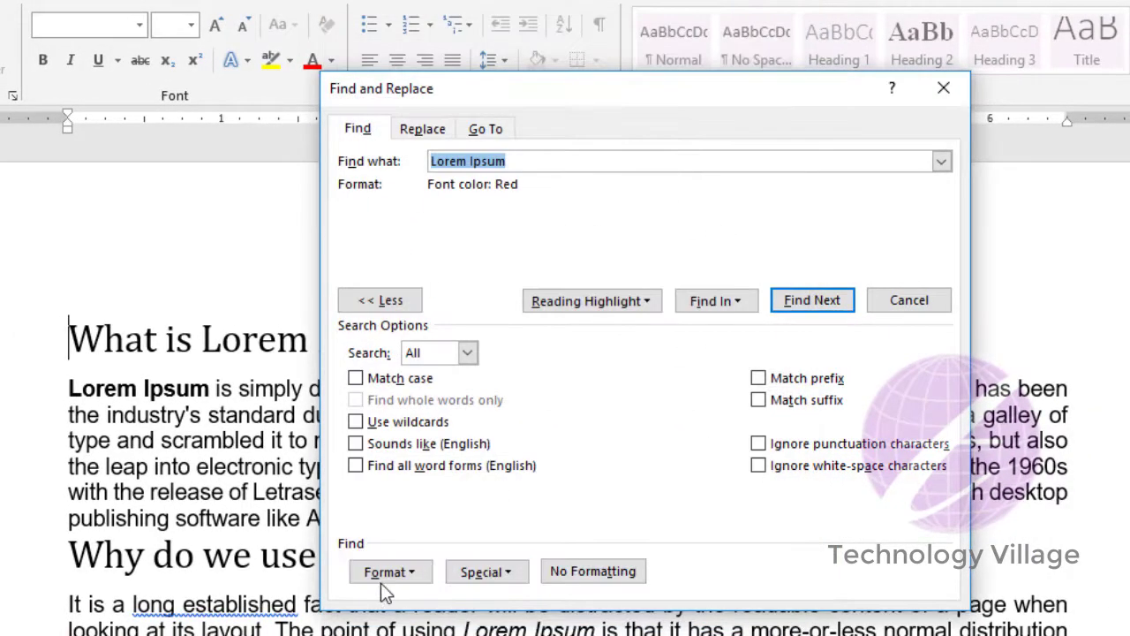
Browse the Special characters list unused, then switch to the Replace tab.
left_click(408, 572)
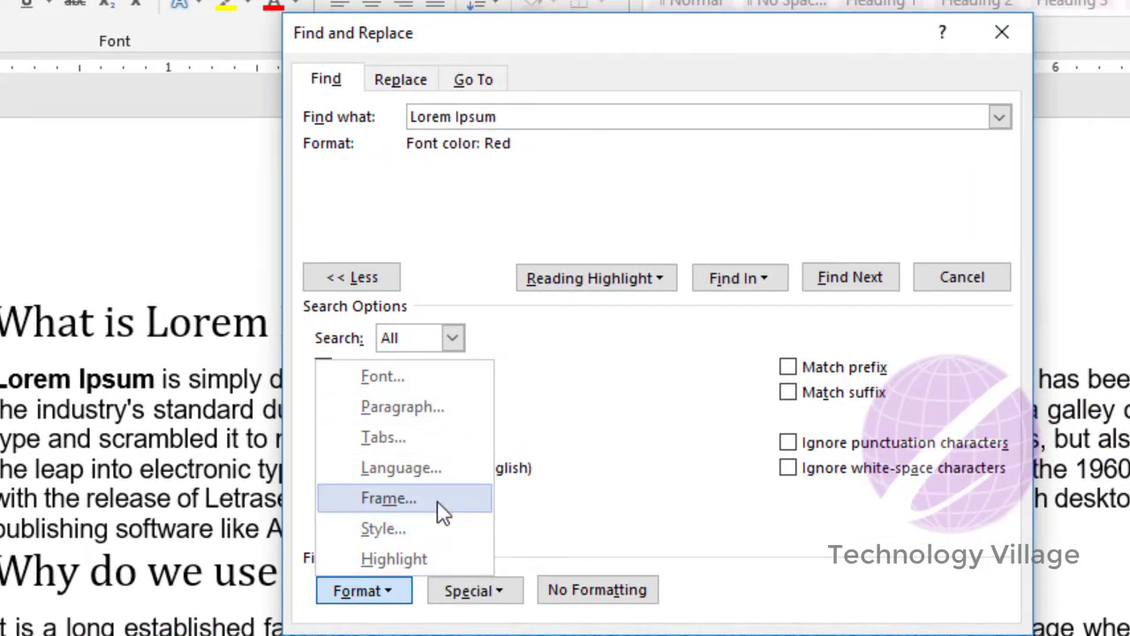
left_click(496, 595)
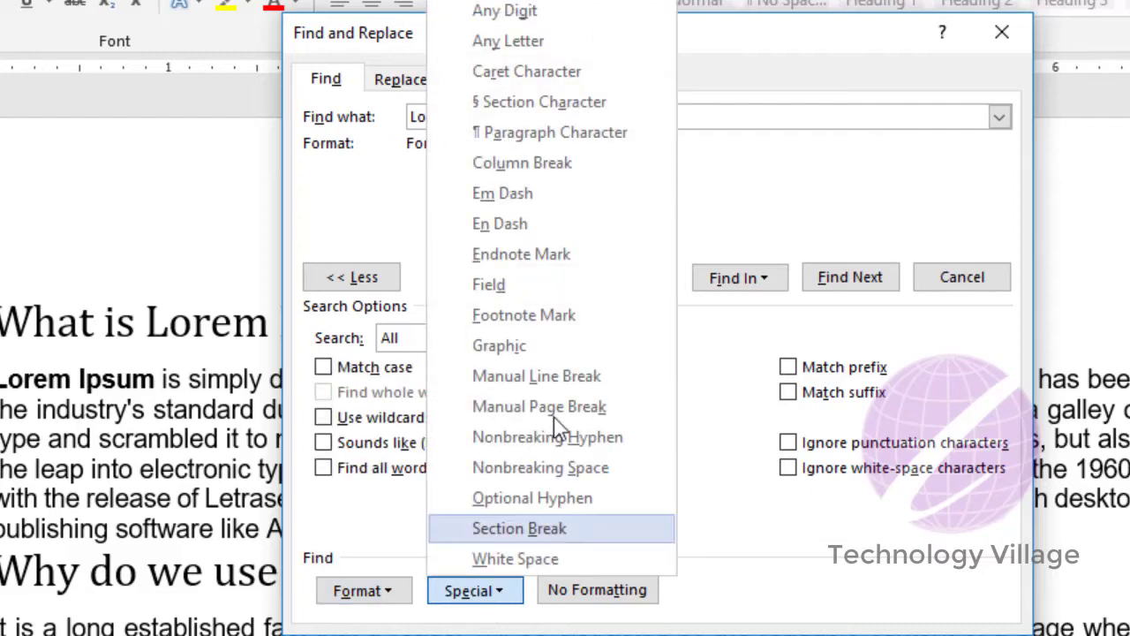
left_click(762, 555)
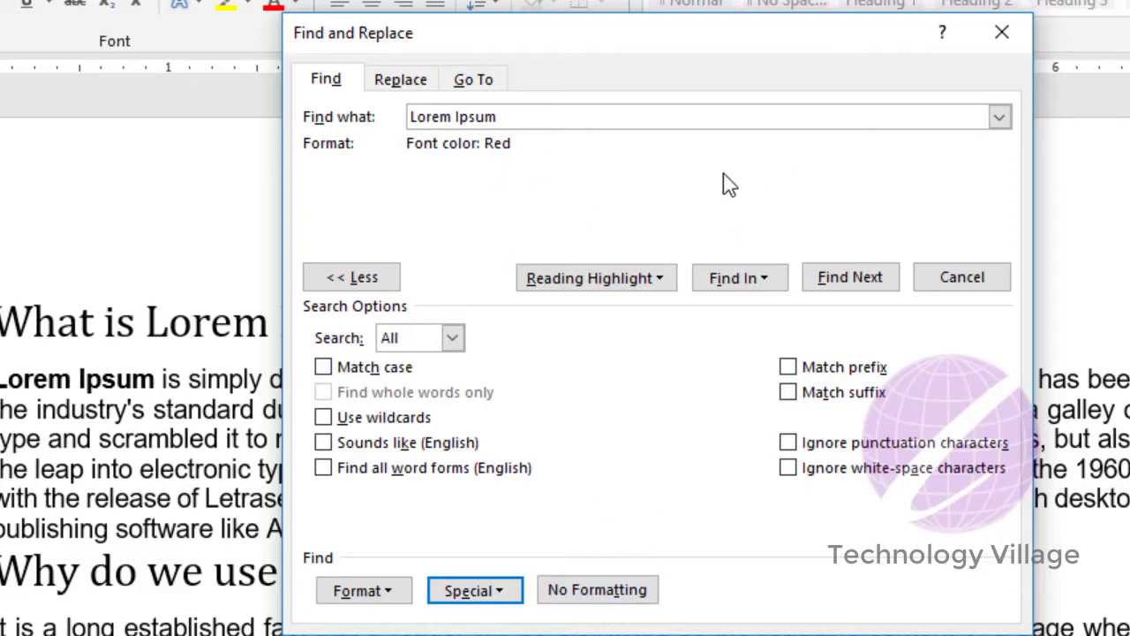
left_click(402, 81)
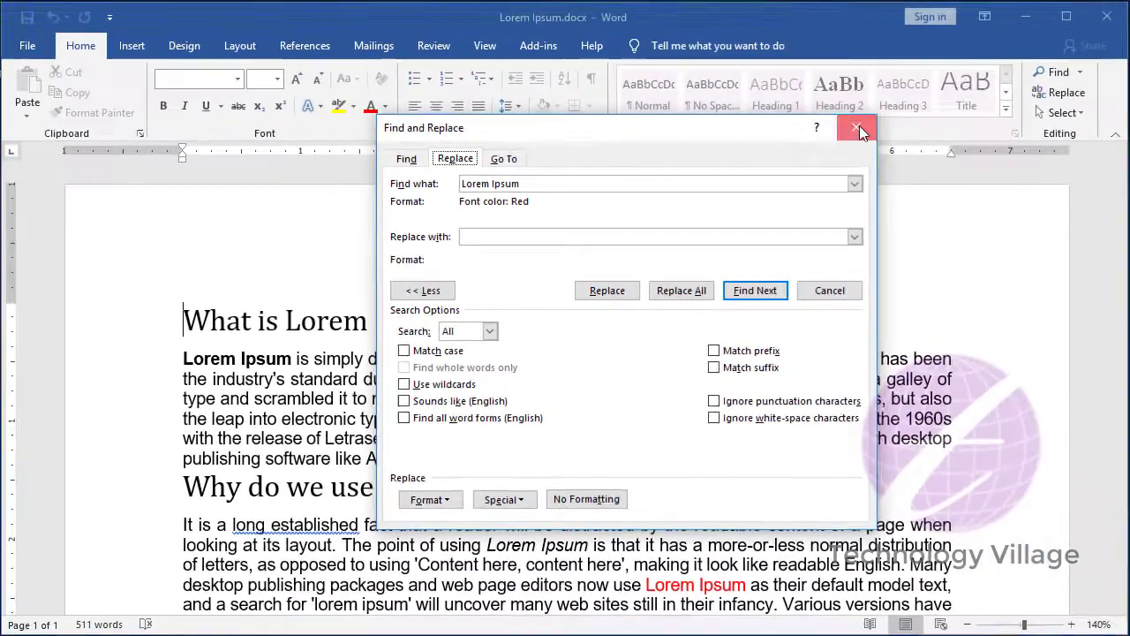
Reopen Find and Replace with 'Lorem Ipsum' as the search and drop its red colour requirement.
left_click(1001, 33)
left_click(1024, 131)
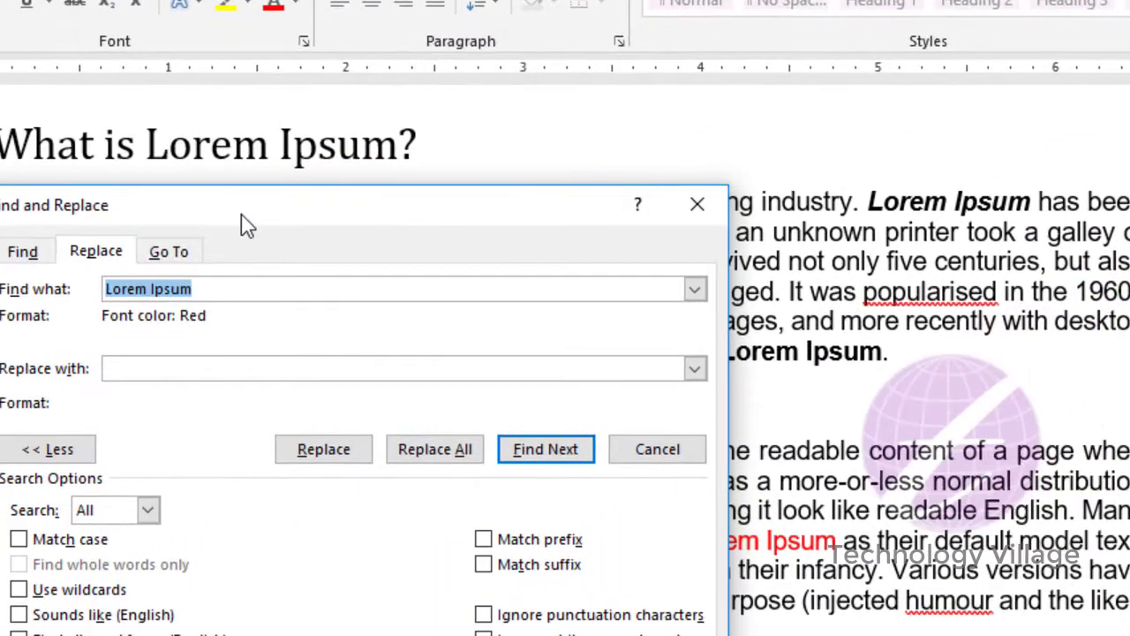
left_click_drag(181, 256, 488, 41)
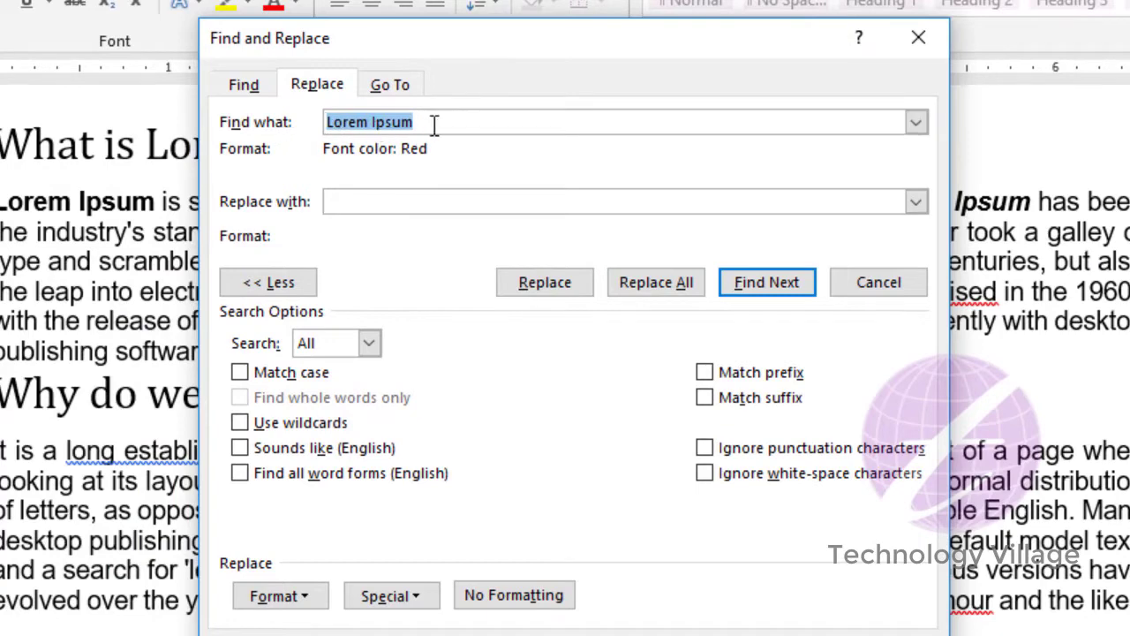
left_click_drag(434, 124, 295, 121)
left_click(503, 600)
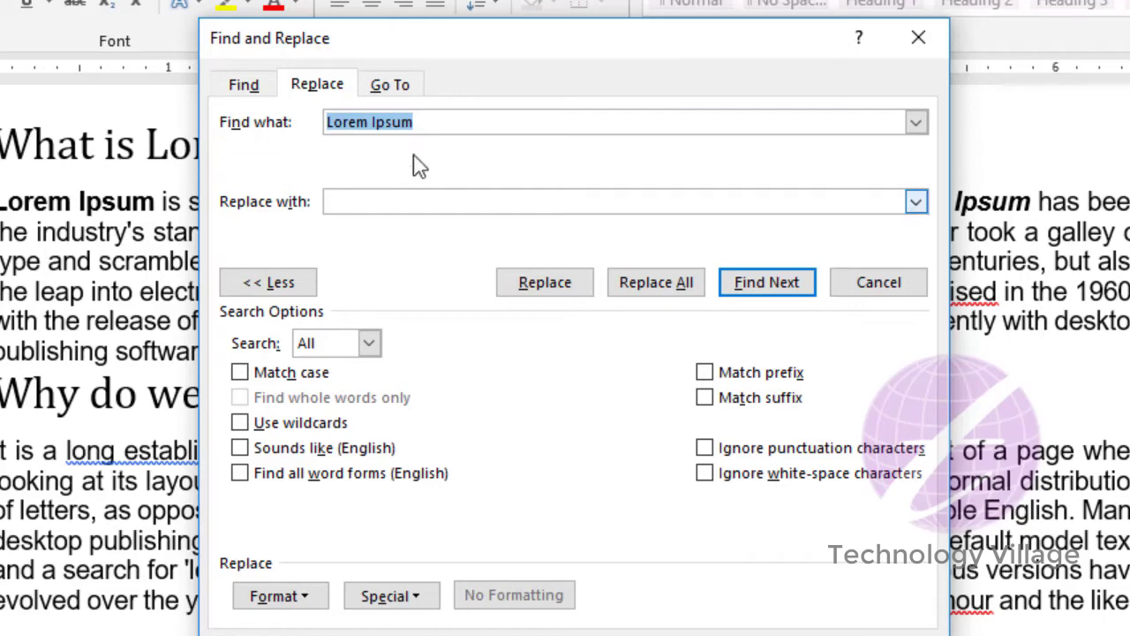
Set the replacement to 'Lorem Ipsum' formatted Bold and reselect the search text.
left_click(415, 202)
type("Lorem Ipsum")
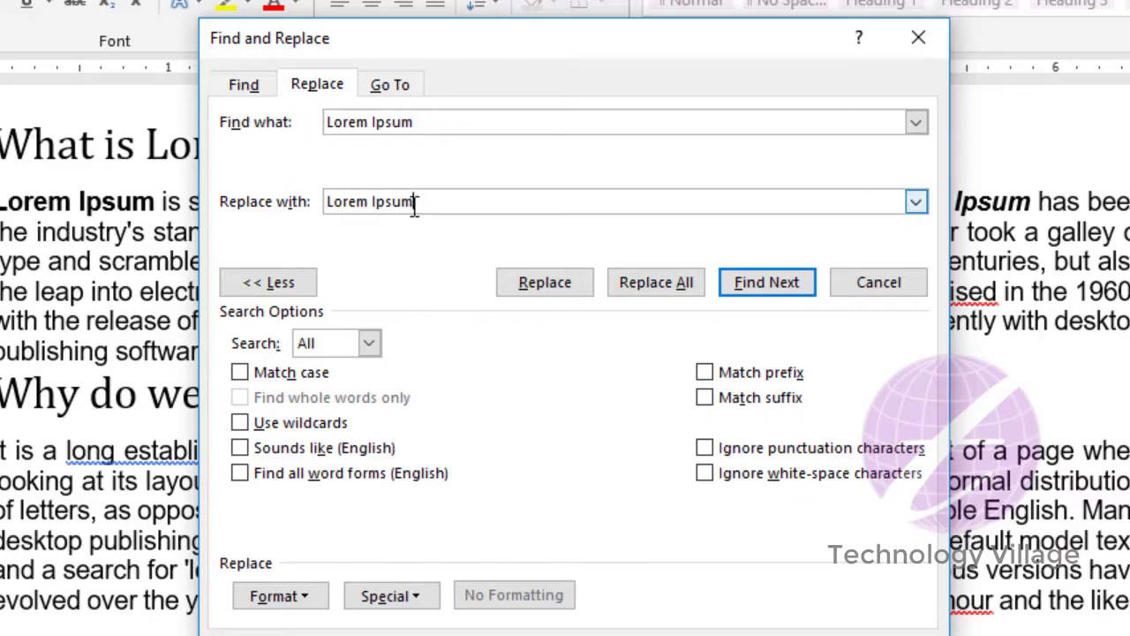
left_click(322, 598)
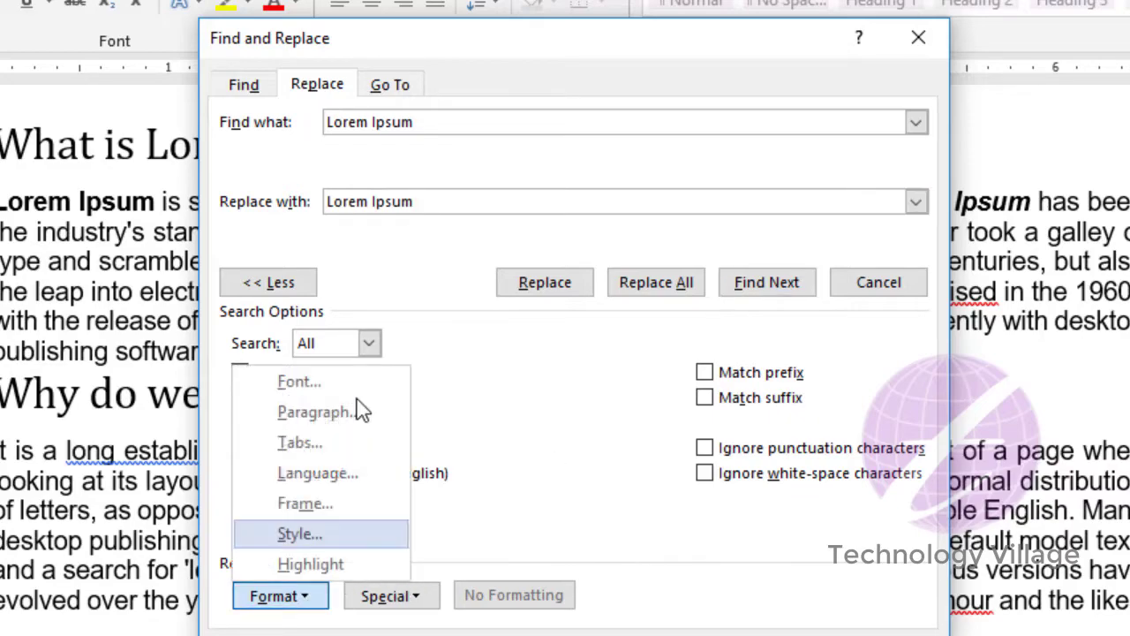
left_click(335, 384)
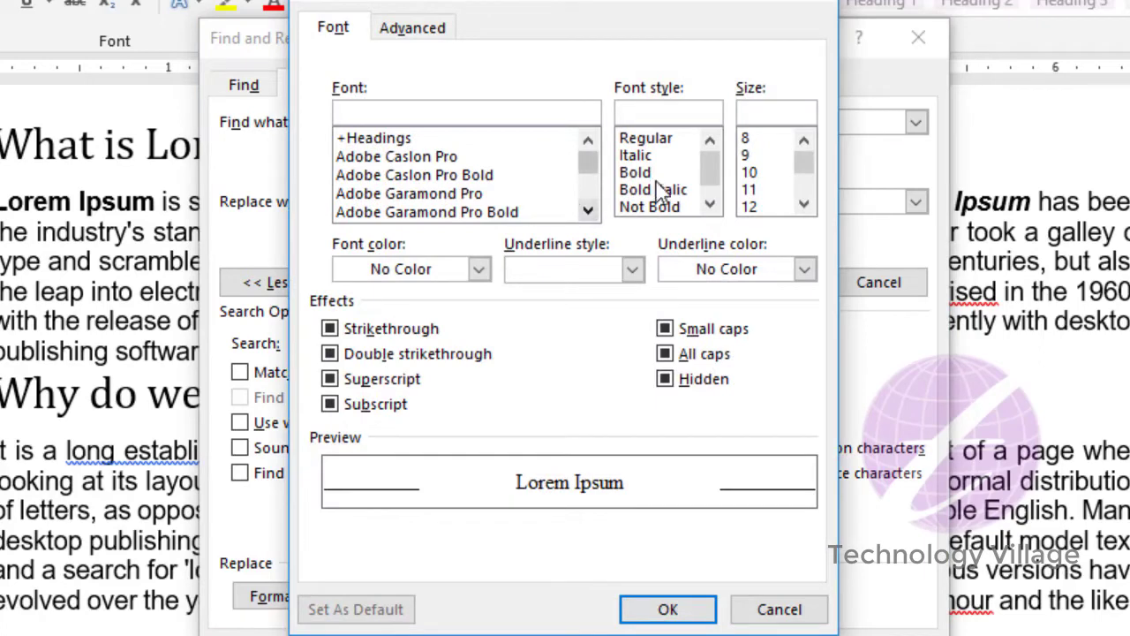
left_click(636, 172)
left_click(668, 609)
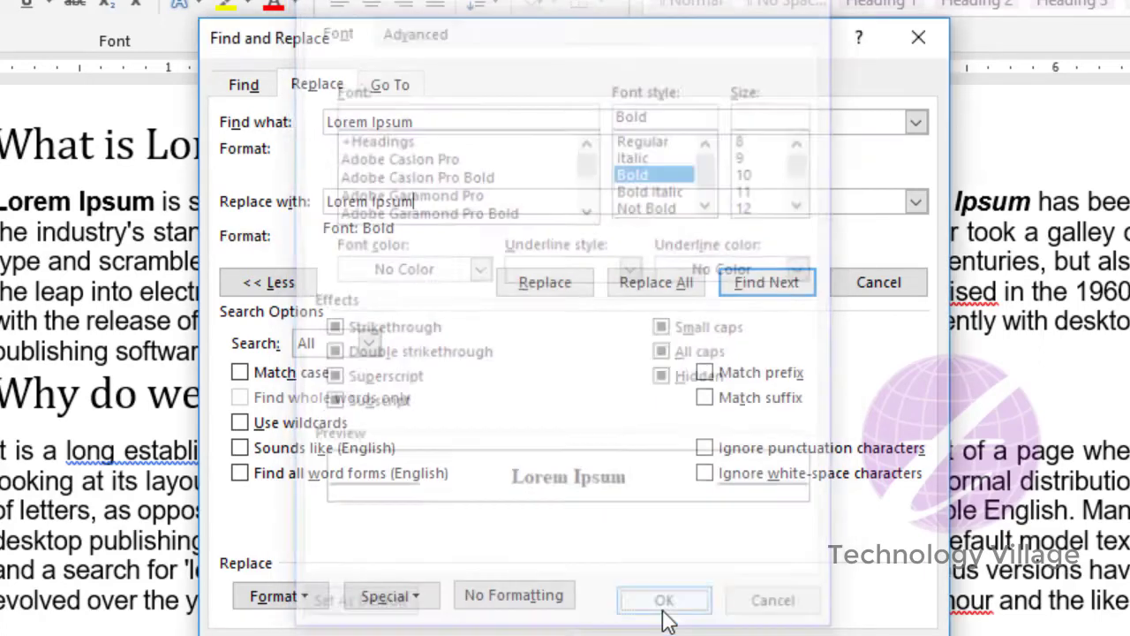
left_click(438, 122)
left_click_drag(440, 120, 326, 123)
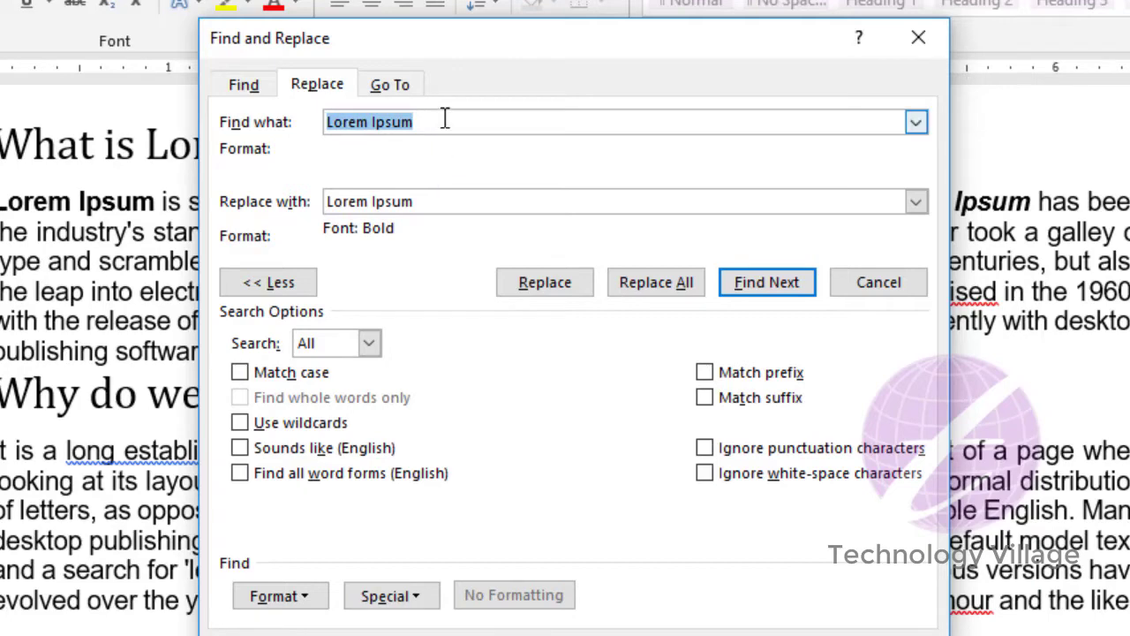
Make the heading's Lorem Ipsum bold, then bold all 19 occurrences with Replace All.
left_click(445, 120)
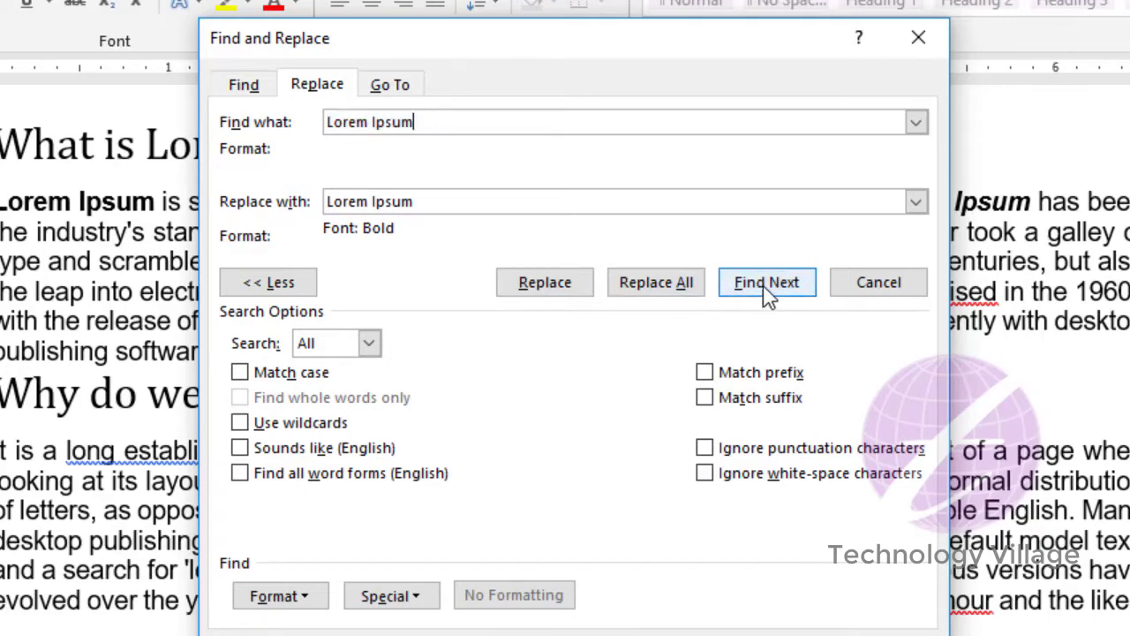
left_click(546, 292)
left_click_drag(467, 60, 549, 197)
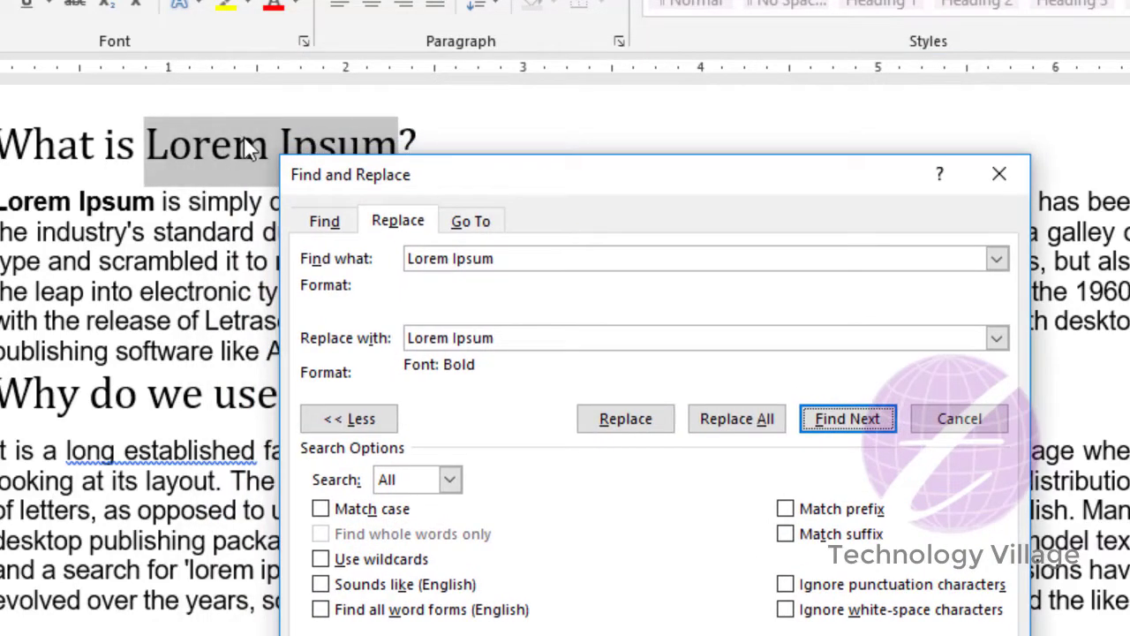
left_click(621, 427)
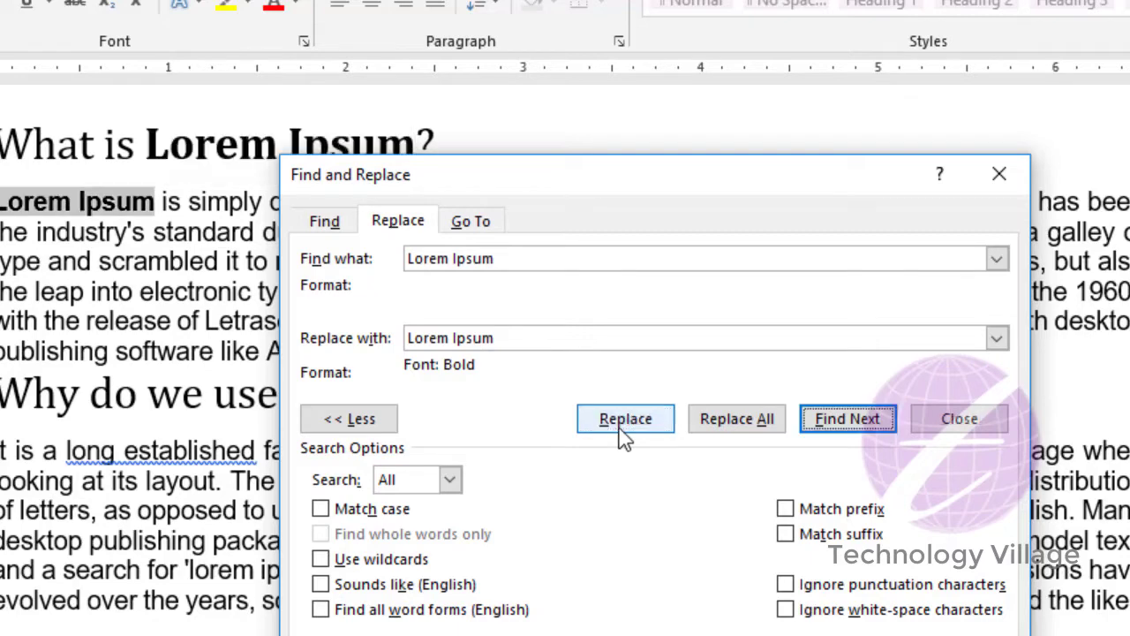
left_click(736, 422)
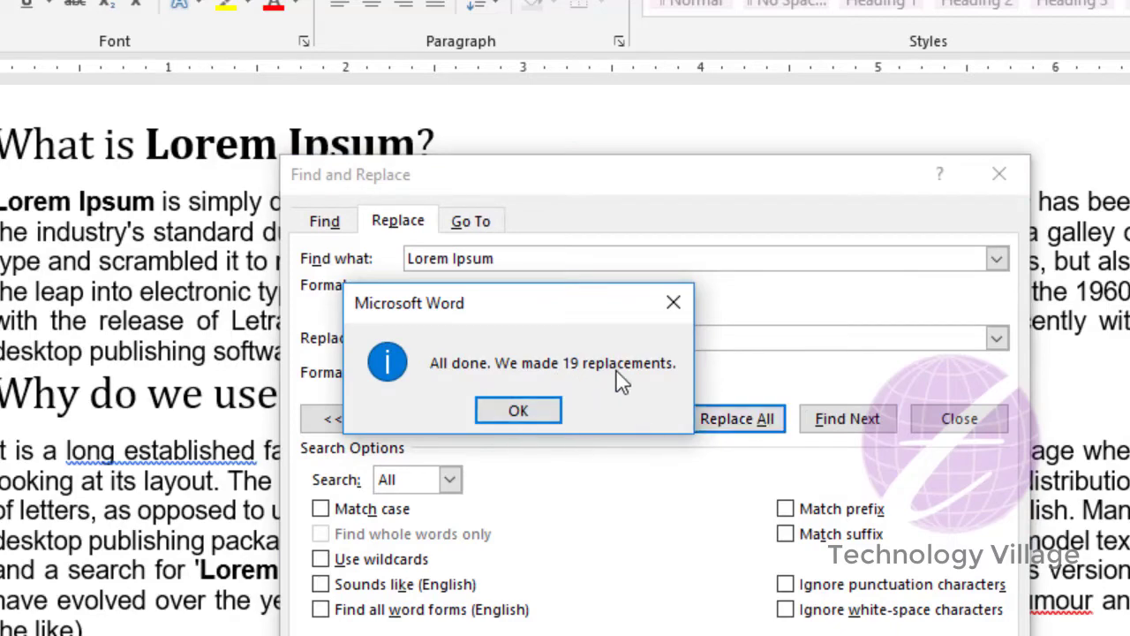
left_click(518, 412)
Close Find and Replace and scroll through the document to review the bold Lorem Ipsum text.
left_click(999, 175)
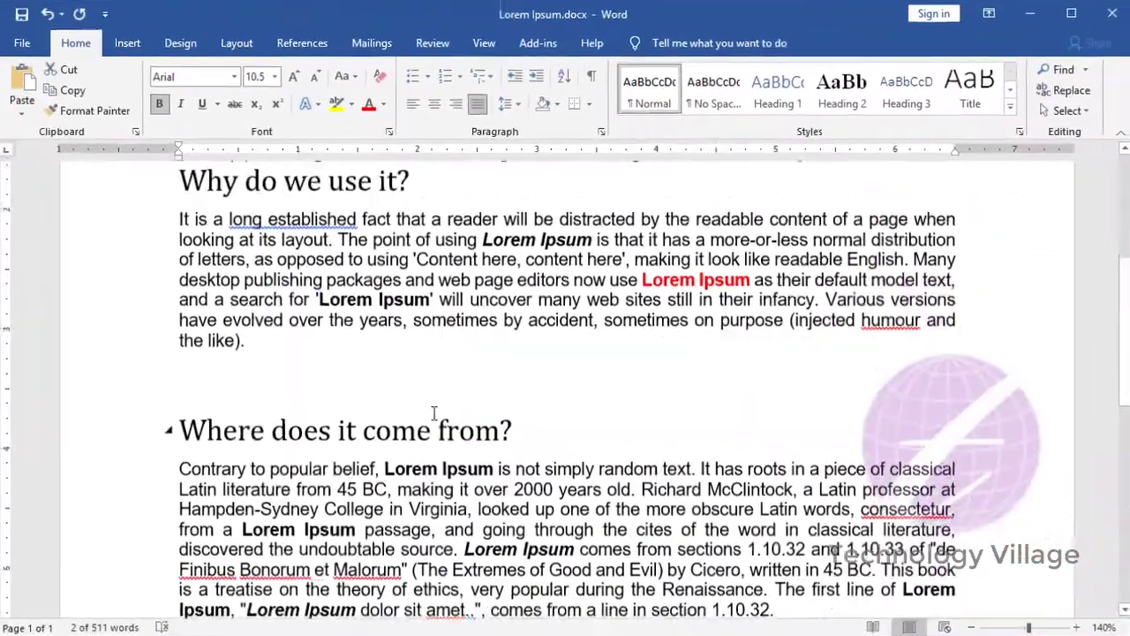
scroll(490, 448, "down", 5)
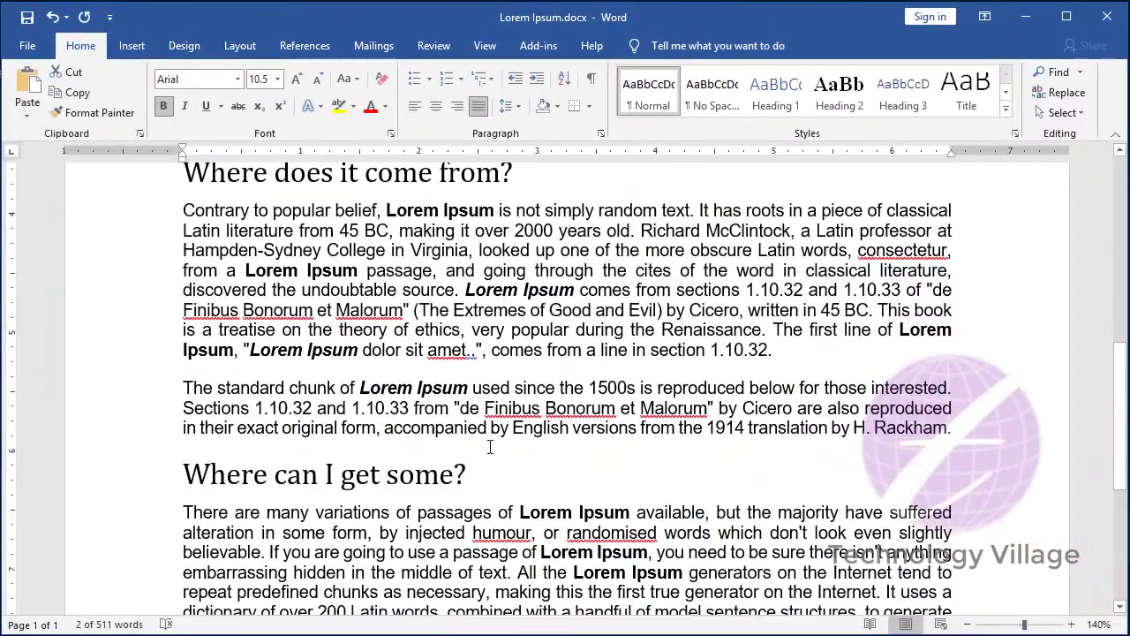
scroll(556, 467, "down", 2)
scroll(648, 452, "up", 6)
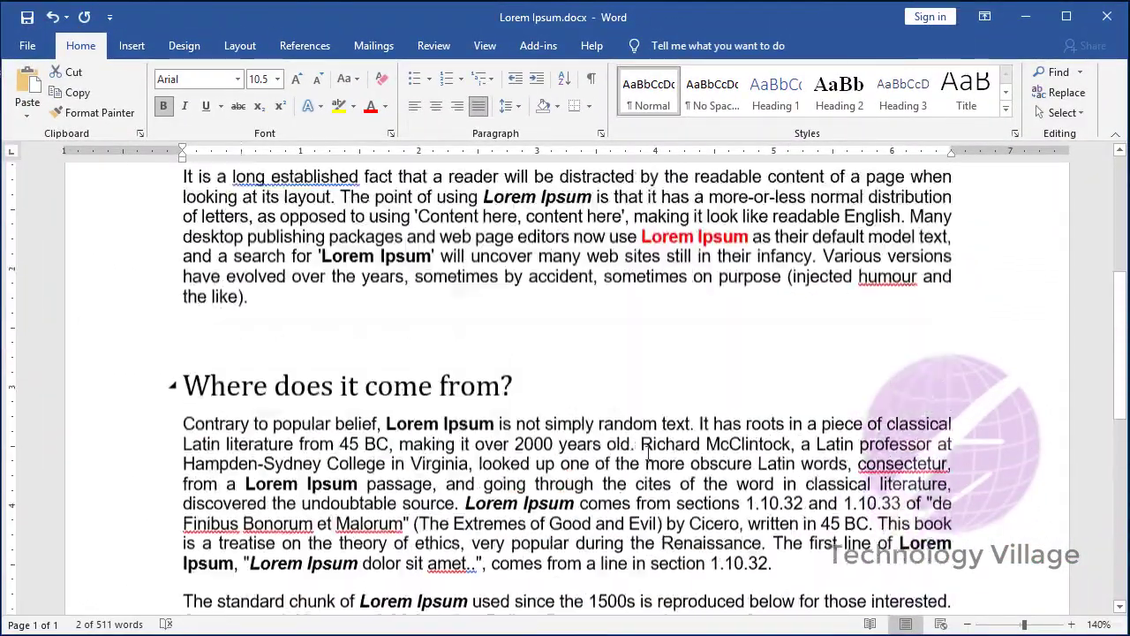
scroll(647, 452, "up", 4)
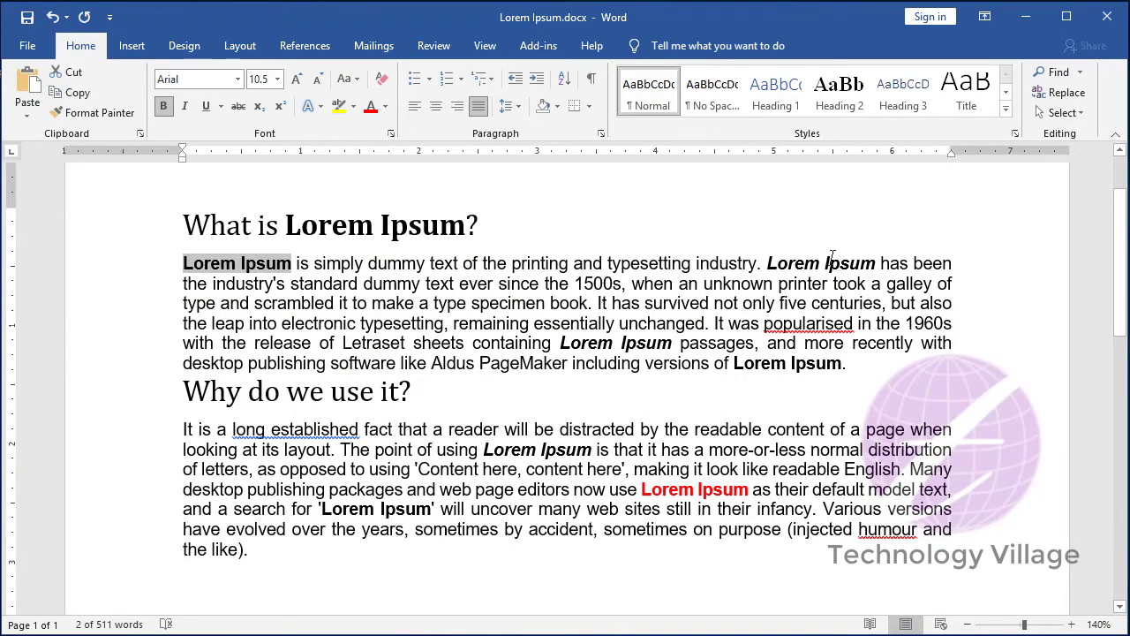
Inspect an italic Lorem Ipsum's formatting, then bring back the Replace window.
left_click(205, 226)
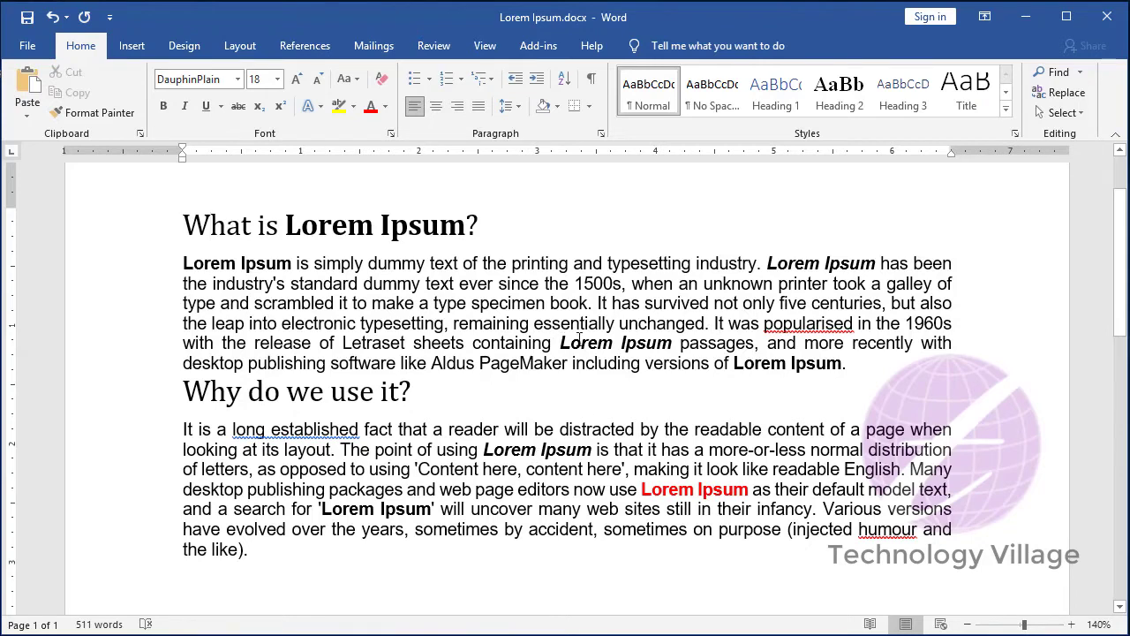
left_click_drag(579, 341, 674, 343)
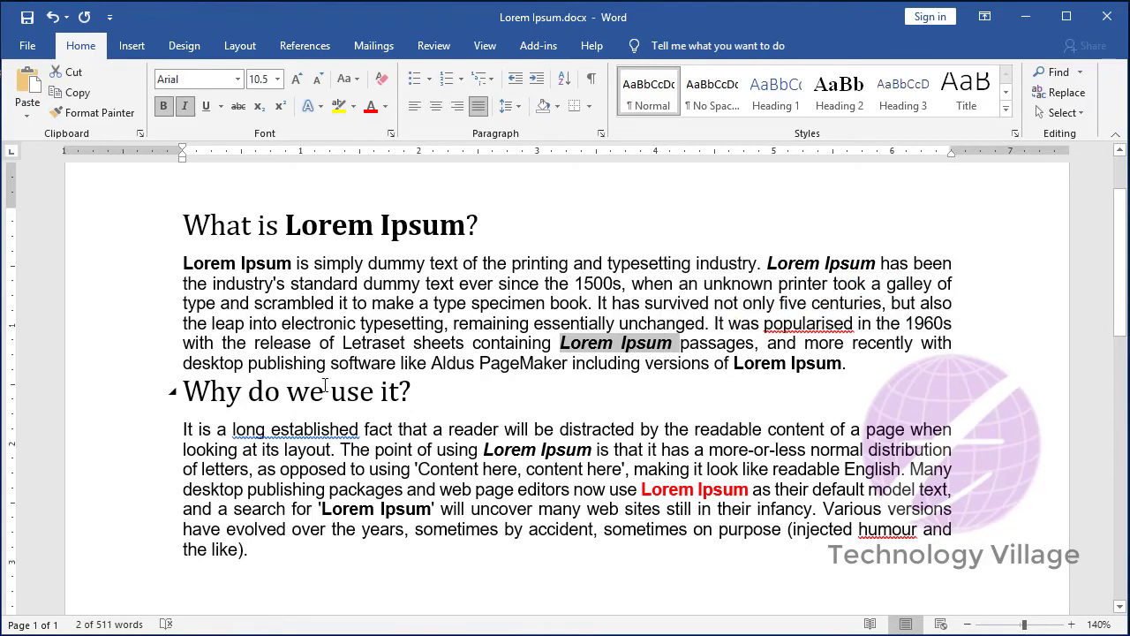
left_click(489, 223)
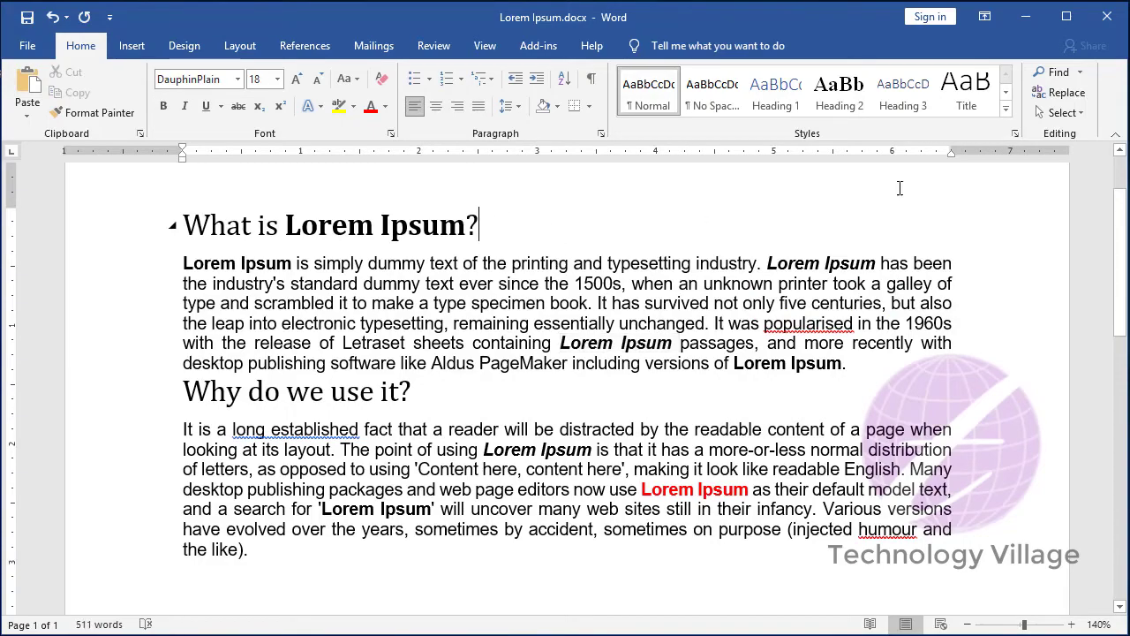
left_click(1062, 92)
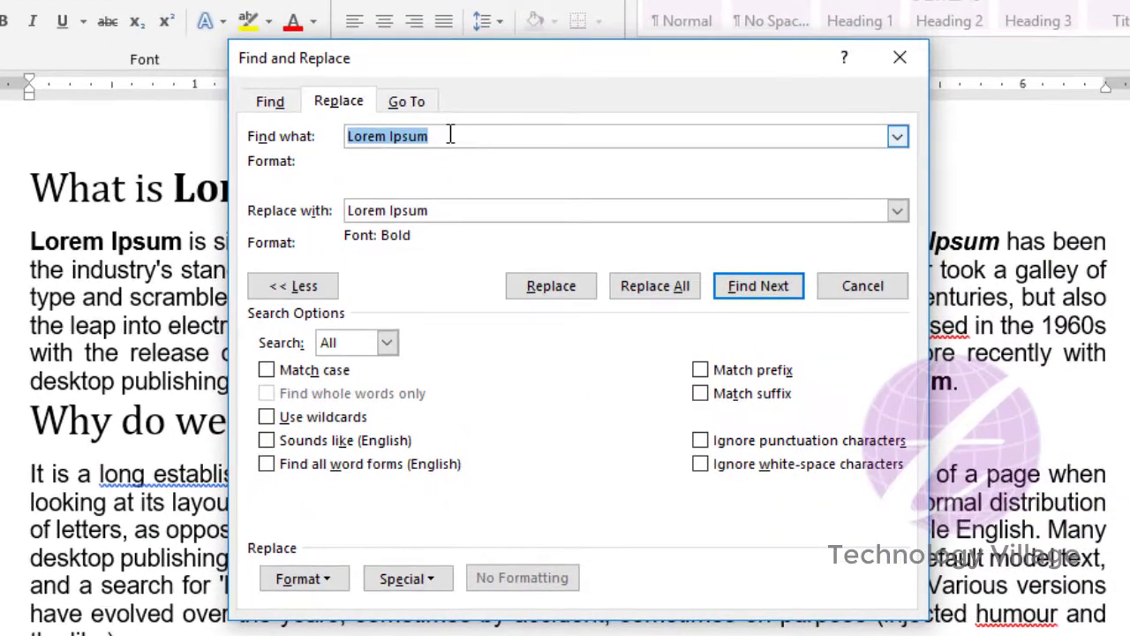
Restrict the 'Lorem Ipsum' search to Italic font style.
left_click(528, 318)
left_click(325, 570)
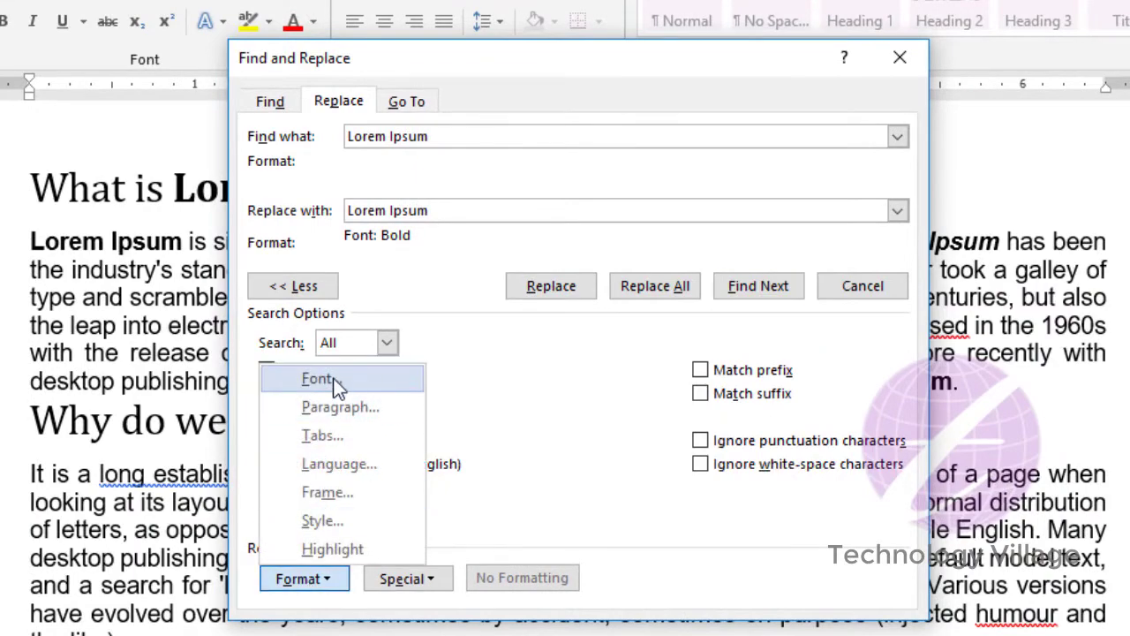
left_click(334, 381)
left_click(631, 166)
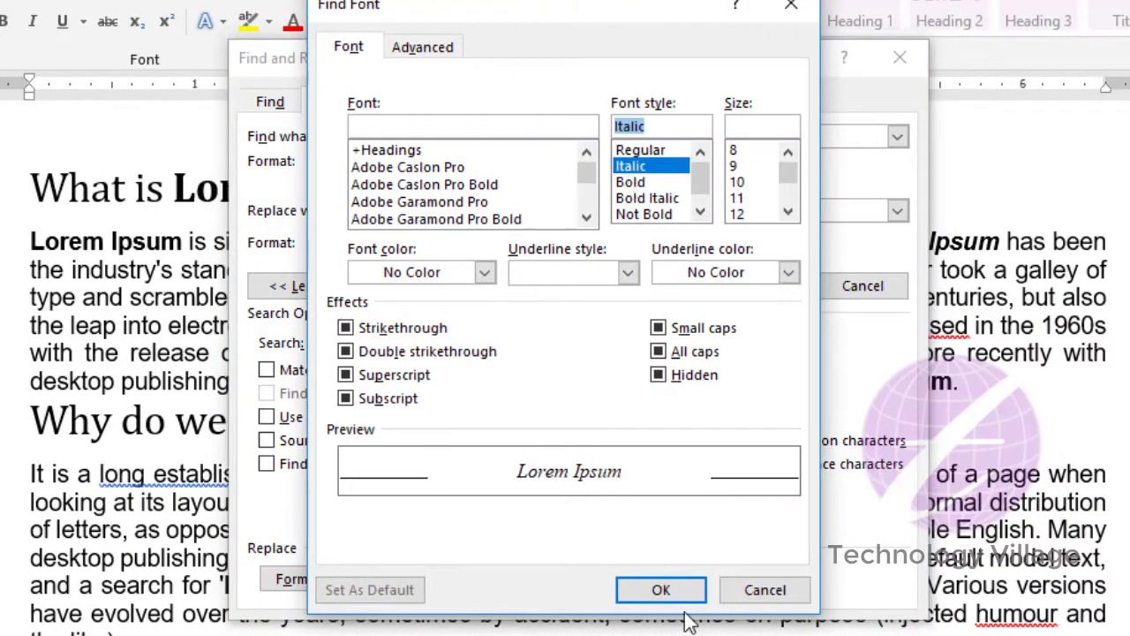
left_click(661, 590)
Replace the replacement's Bold format with Font color Green.
left_click(456, 211)
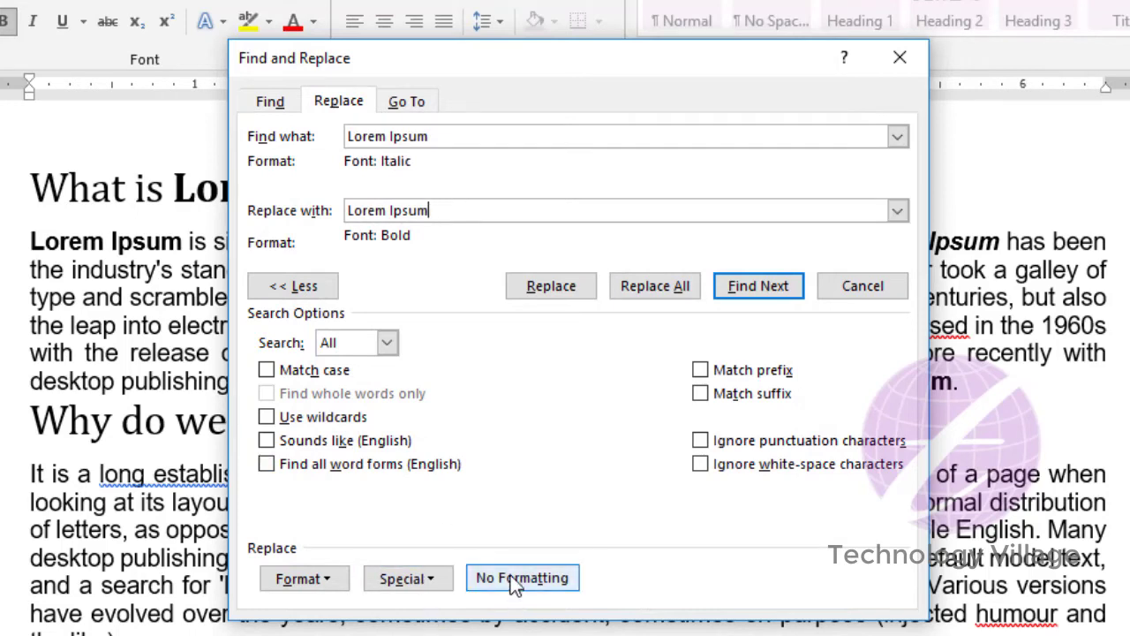
left_click(534, 579)
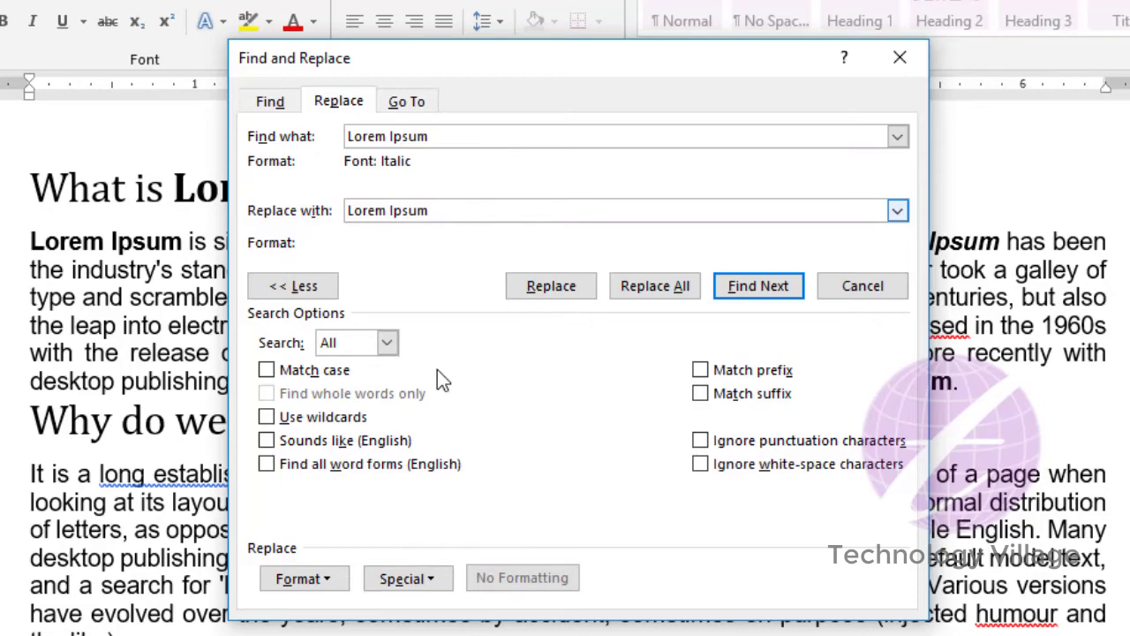
left_click(308, 588)
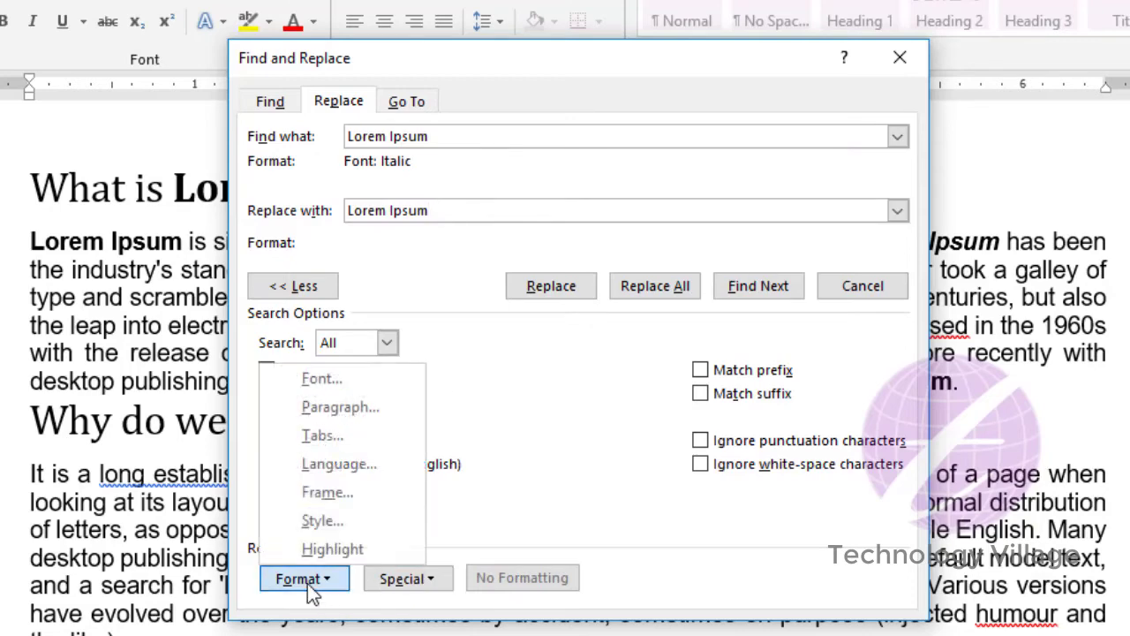
left_click(316, 381)
left_click(484, 274)
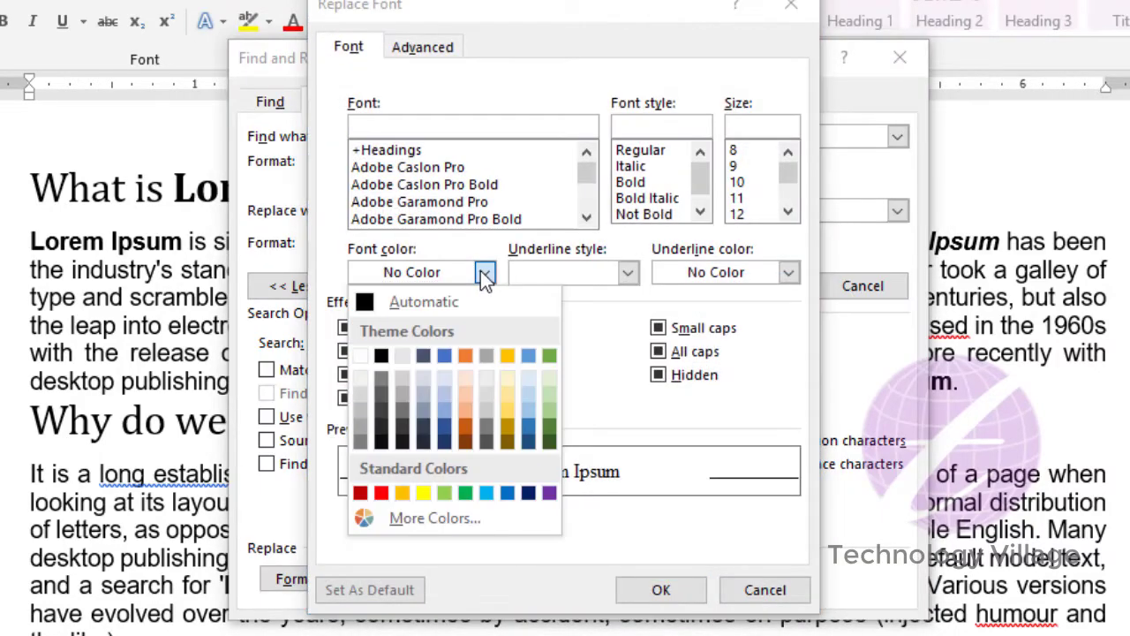
left_click(468, 496)
left_click(649, 589)
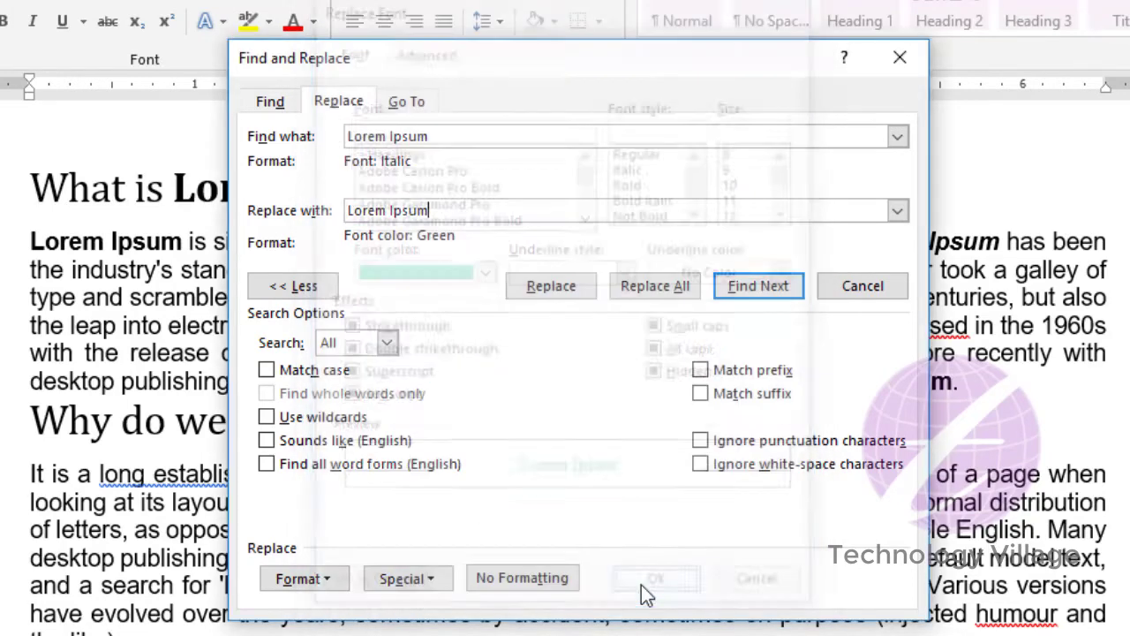
Turn all six italic Lorem Ipsum occurrences green with Replace All and close Find and Replace.
left_click(653, 288)
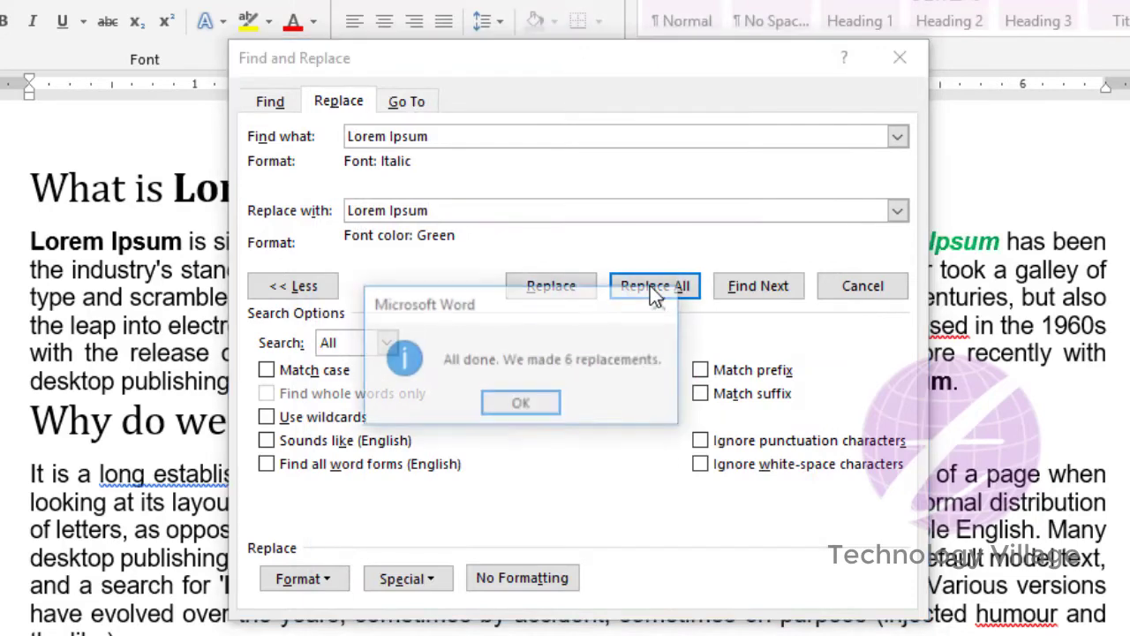
left_click(521, 405)
key("Escape")
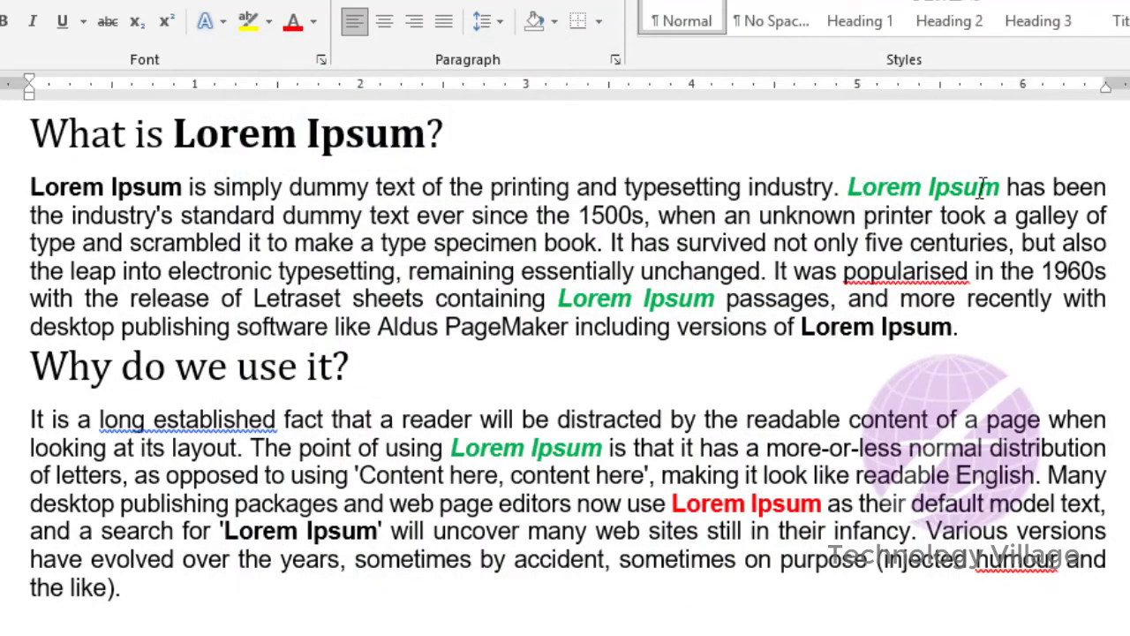
Check a green Lorem Ipsum's formatting and scroll through the document to review it.
left_click(519, 446)
scroll(566, 468, "down", 5)
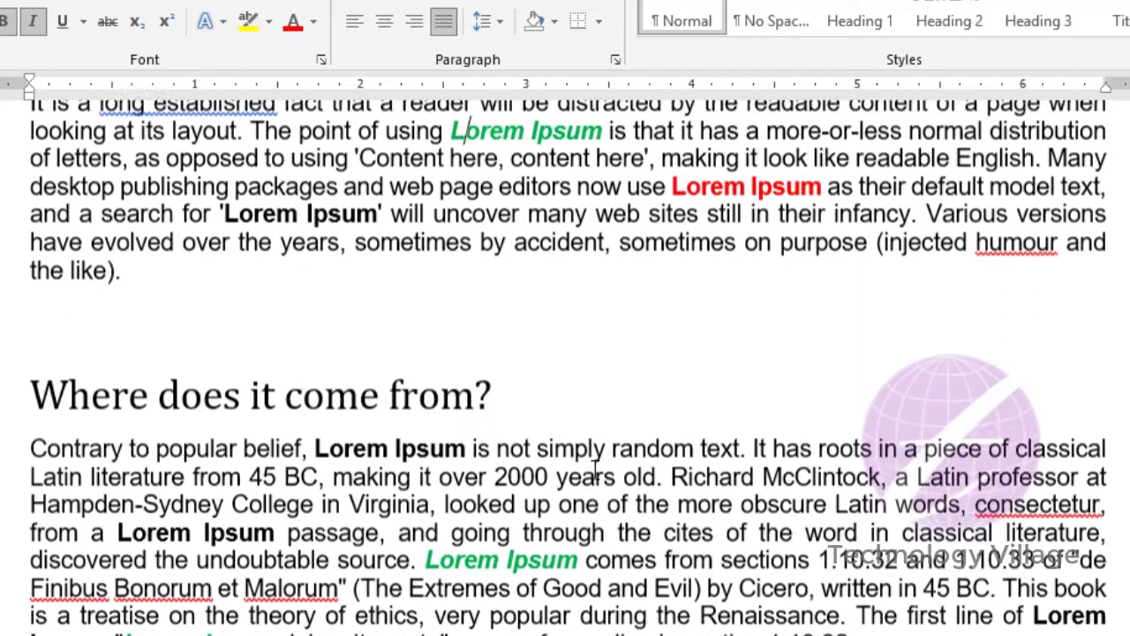
scroll(499, 612, "down", 3)
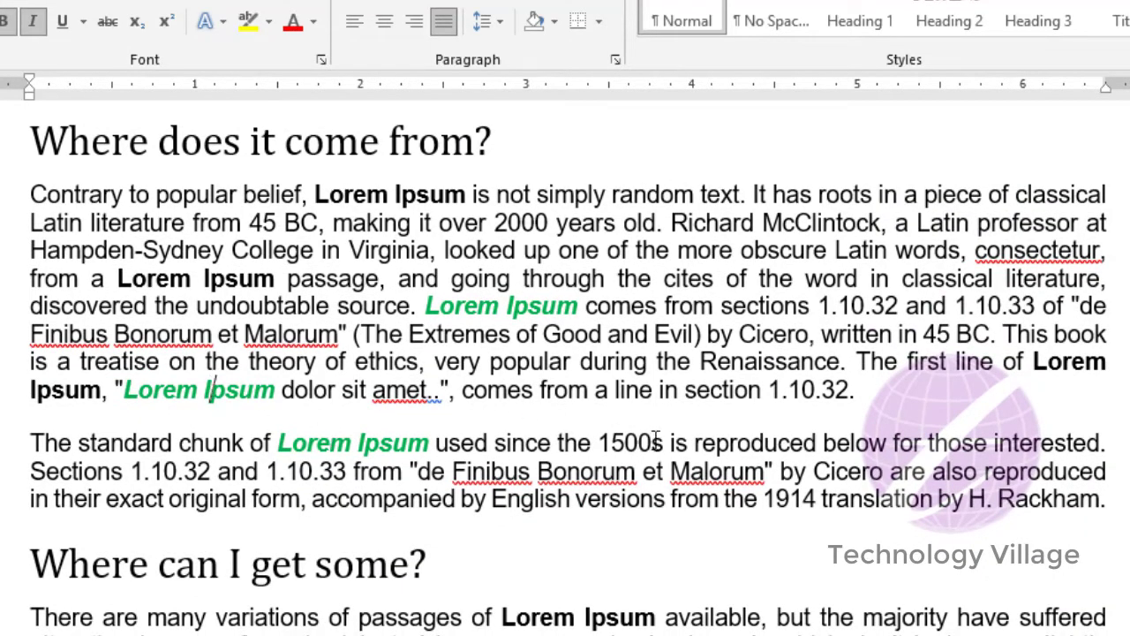
scroll(658, 442, "up", 8)
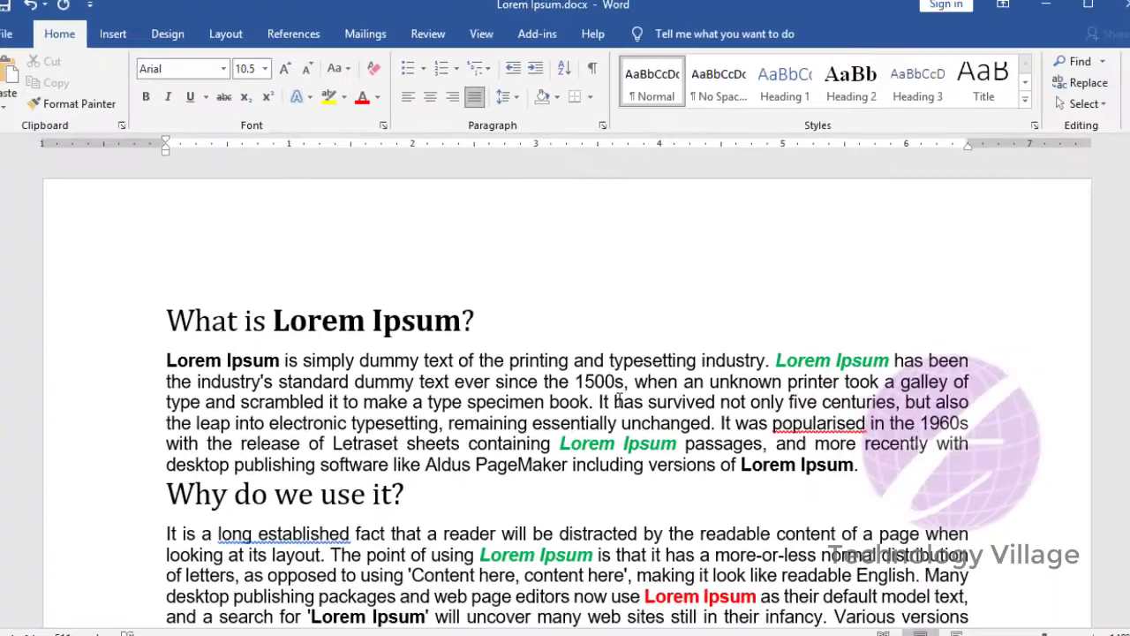